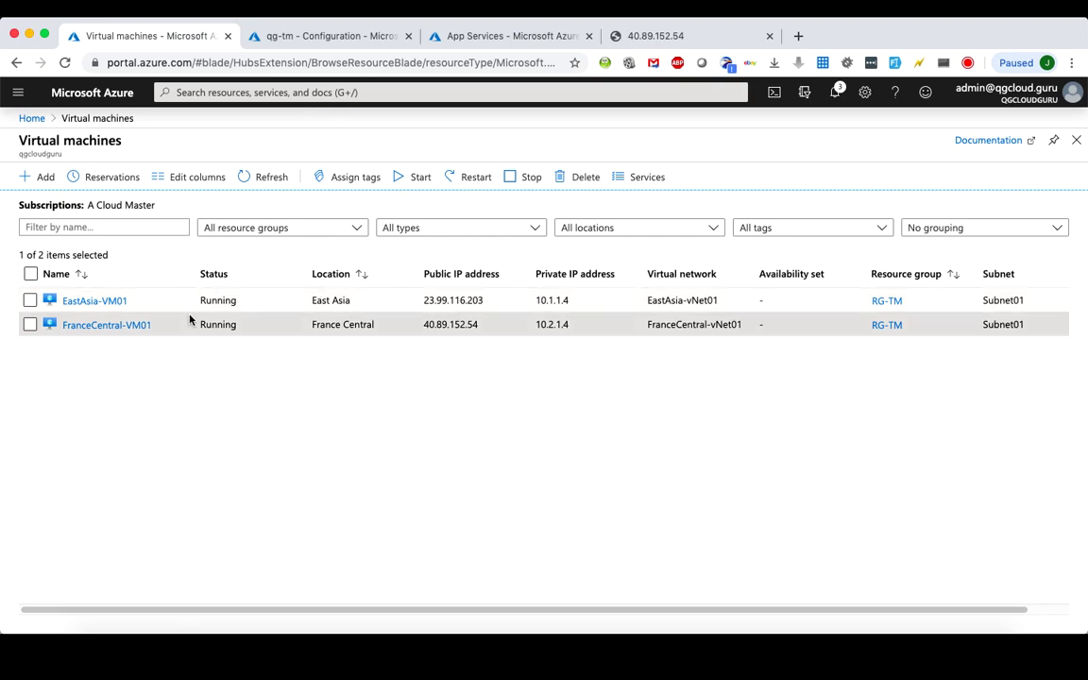
- Review the app services, the virtual machines, and the qg-tm Traffic Manager profile's configuration and endpoints
{"action": "left_click", "coordinate": [485, 37]}
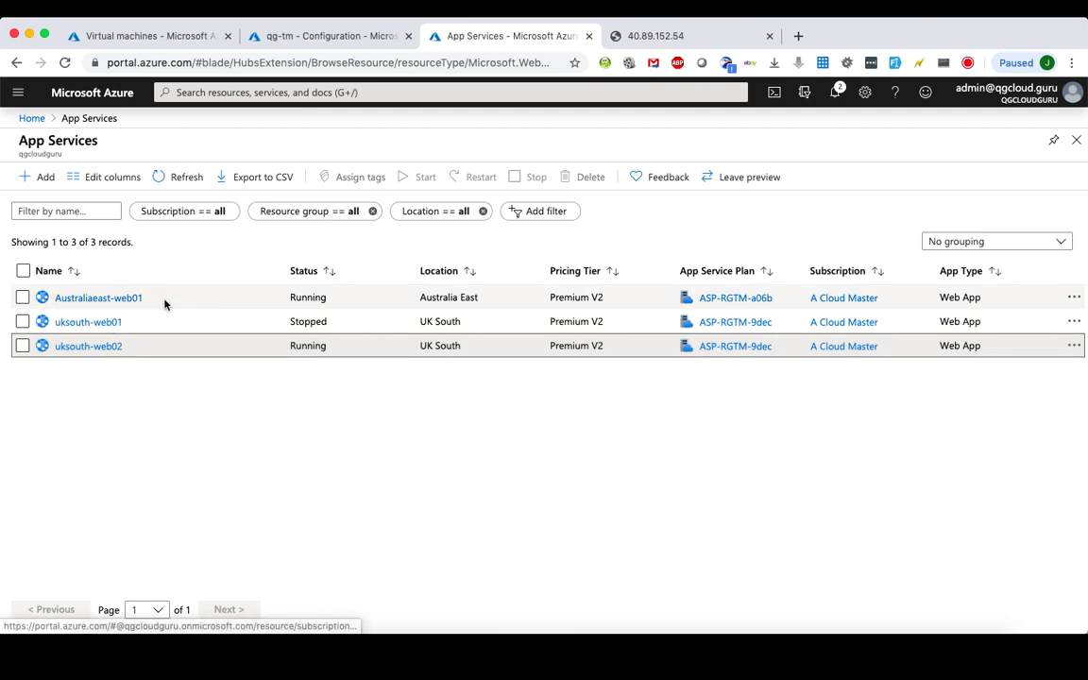
{"action": "left_click", "coordinate": [142, 36]}
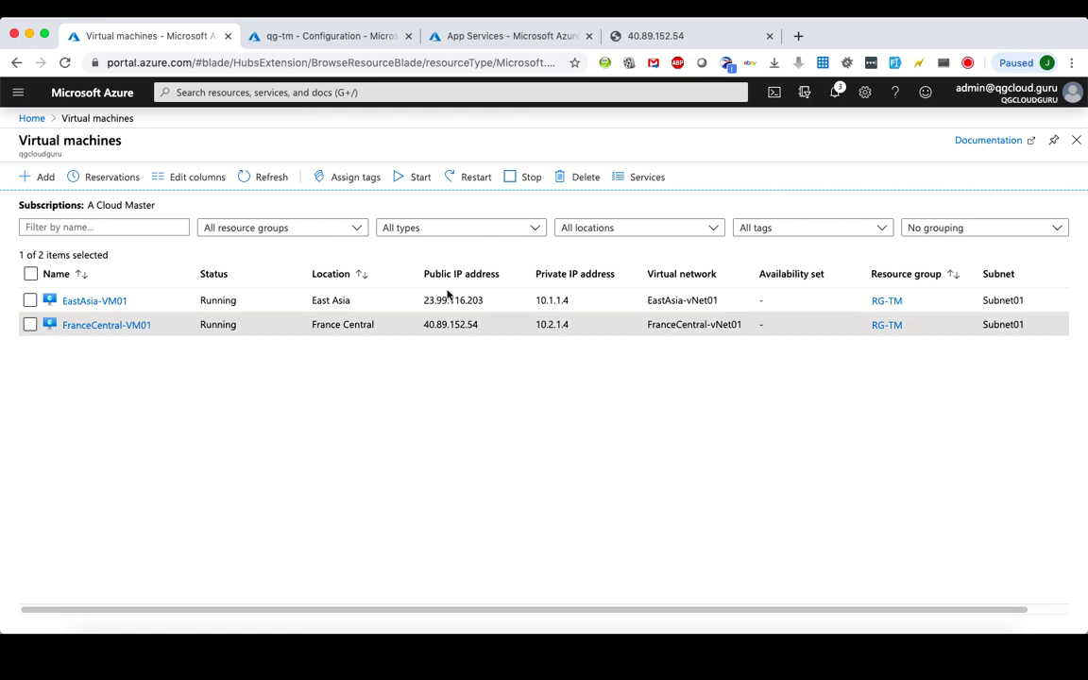
{"action": "left_click", "coordinate": [315, 37]}
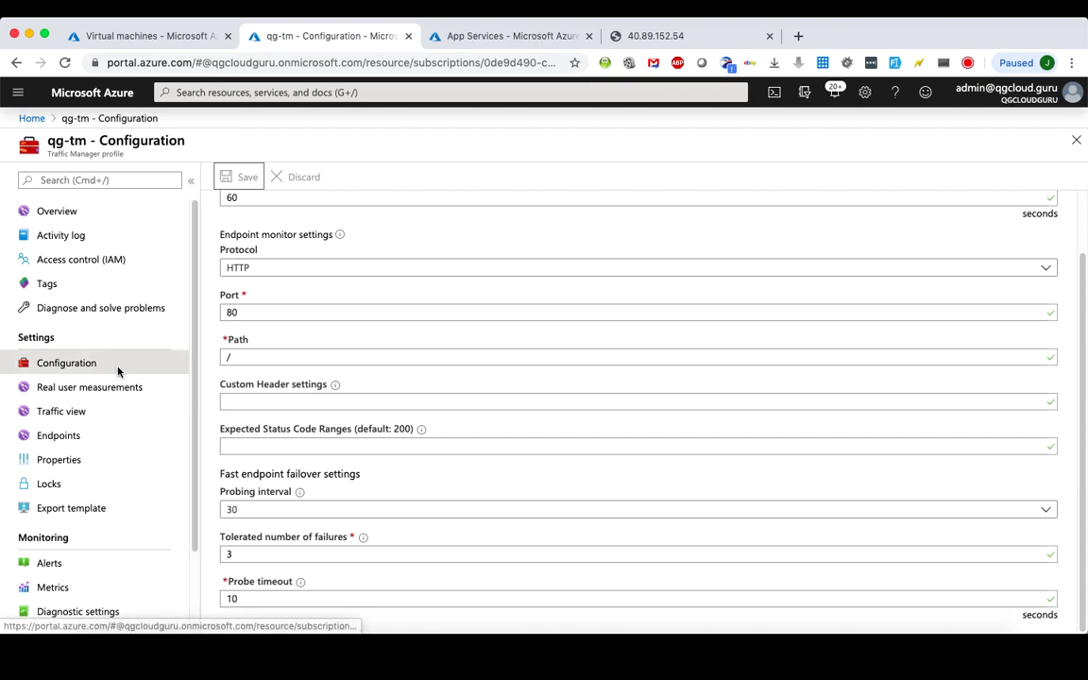
{"action": "scroll", "coordinate": [291, 327], "scroll_direction": "up", "scroll_amount": 2}
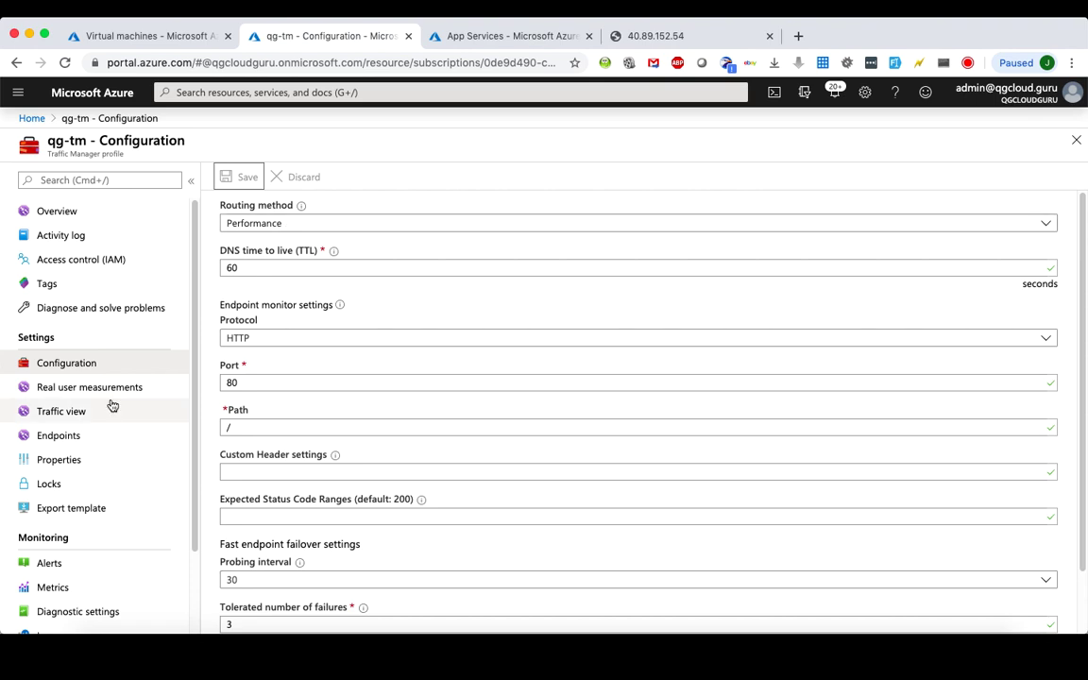
{"action": "left_click", "coordinate": [42, 436]}
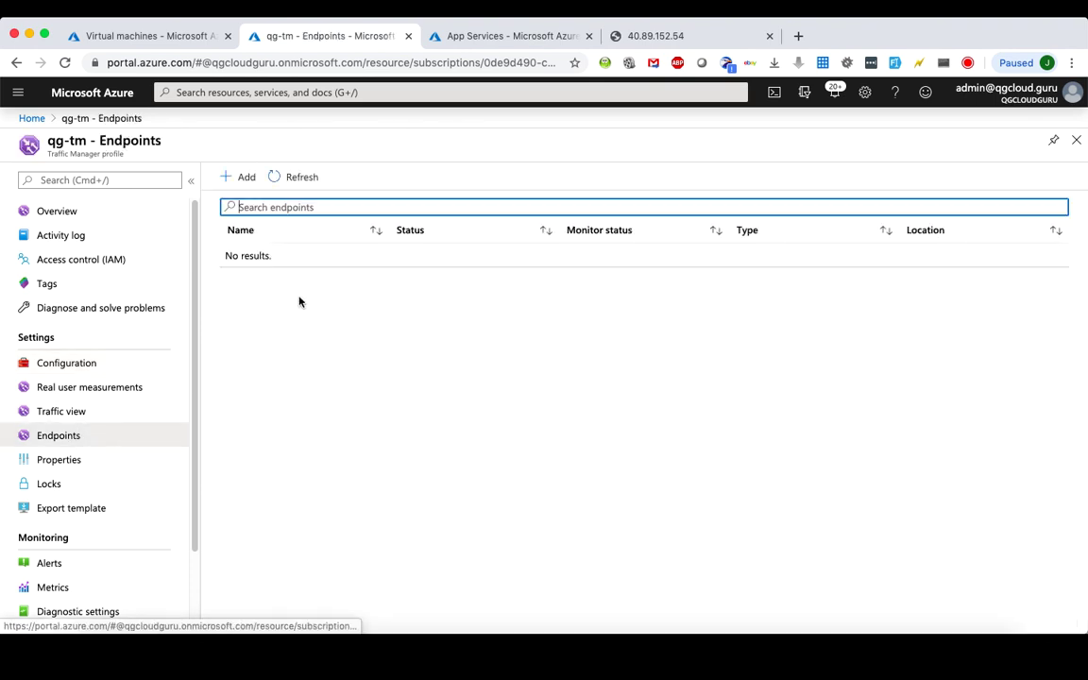
- In the qg-tm profile's configuration, set the routing method to Geographic and the DNS time to live to 0 seconds
{"action": "left_click", "coordinate": [91, 367]}
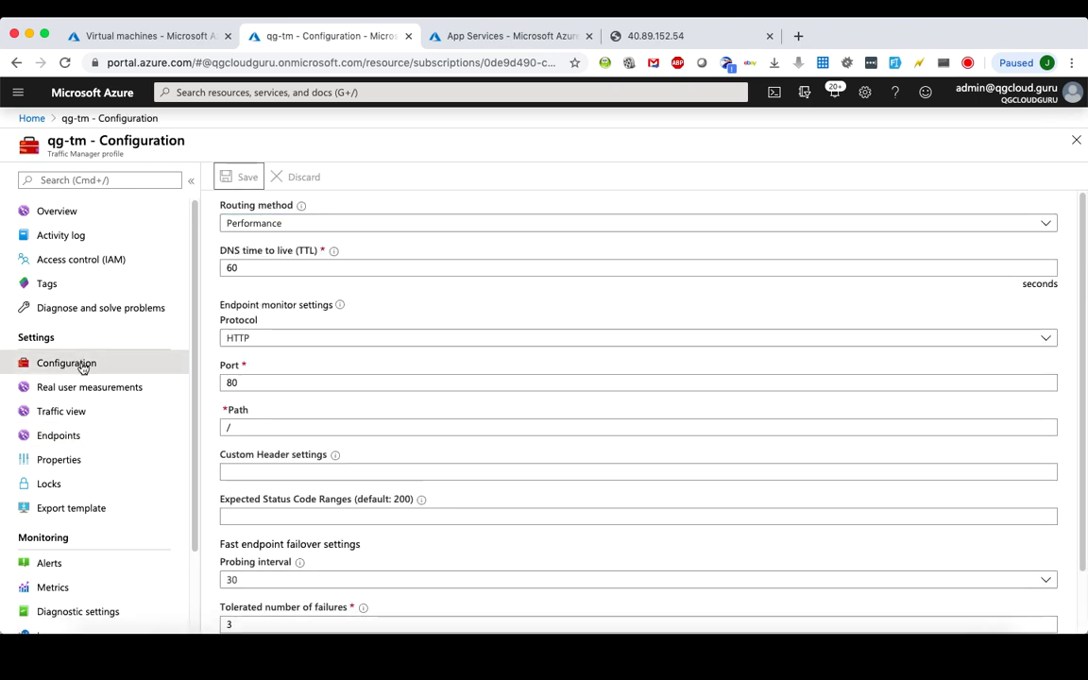
{"action": "left_click", "coordinate": [253, 223]}
{"action": "left_click", "coordinate": [274, 320]}
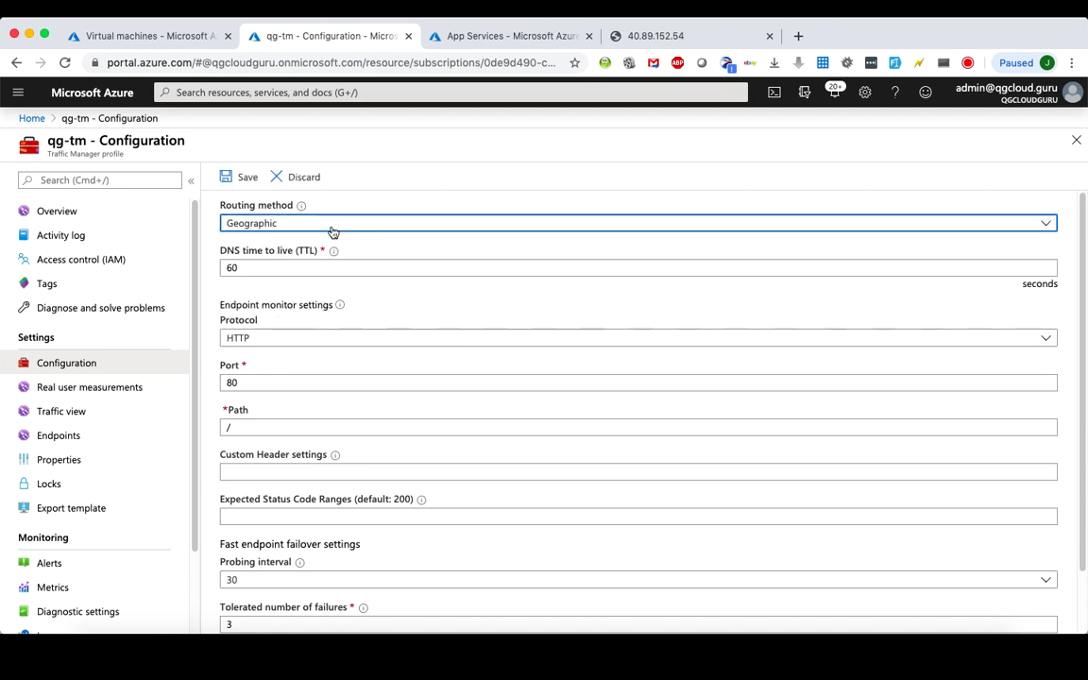
{"action": "double_click", "coordinate": [256, 270]}
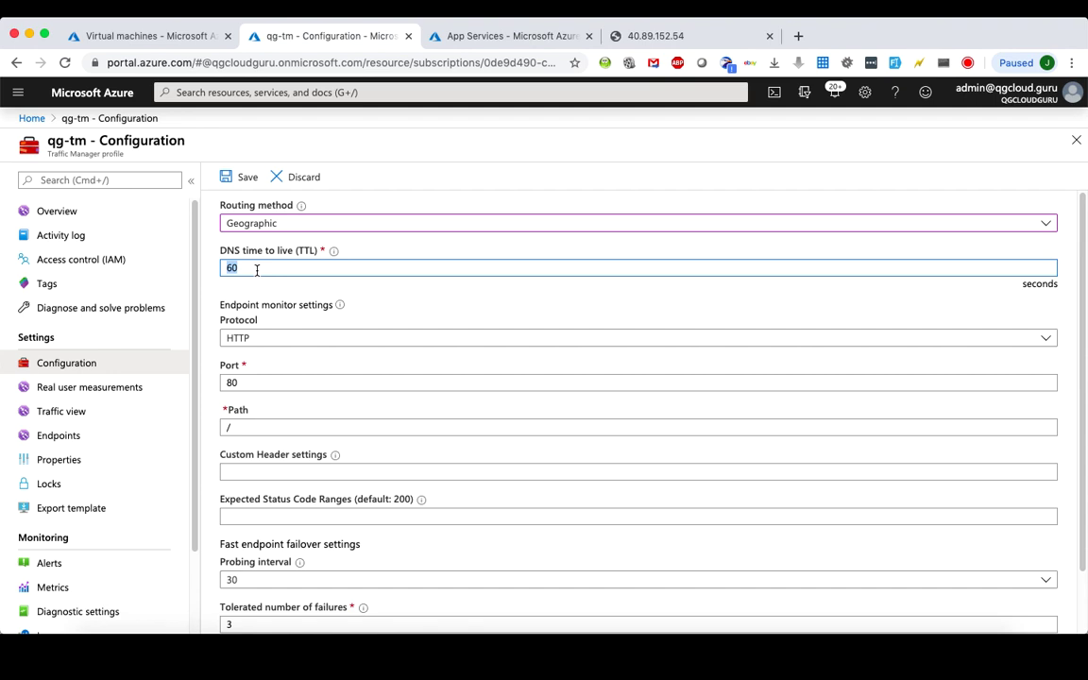
{"action": "type", "text": "0"}
- Set the probing interval to 10, tolerated number of failures to 1 and probe timeout to 5 seconds, and save the configuration
{"action": "scroll", "coordinate": [436, 441], "scroll_direction": "down", "scroll_amount": 2}
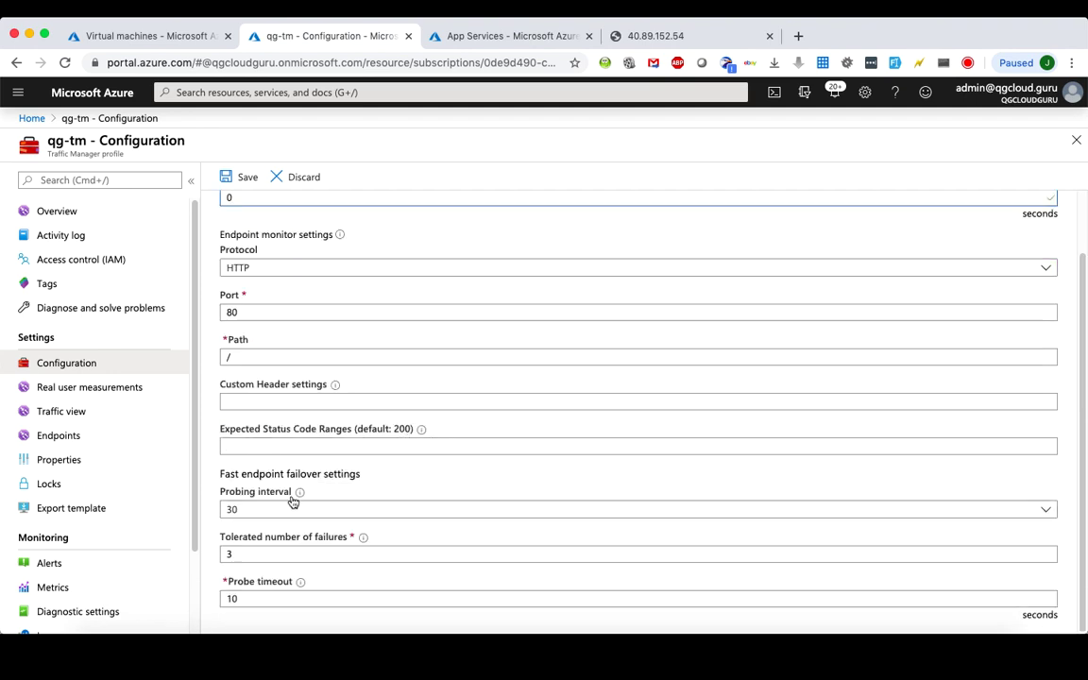
{"action": "left_click", "coordinate": [264, 515]}
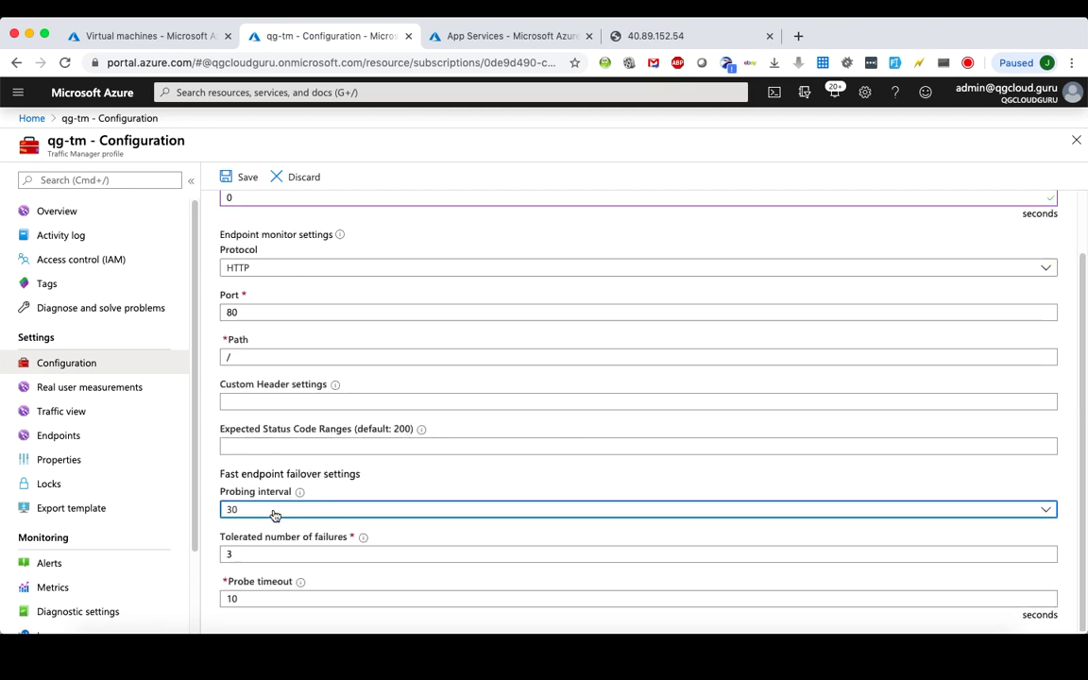
{"action": "left_click", "coordinate": [273, 515]}
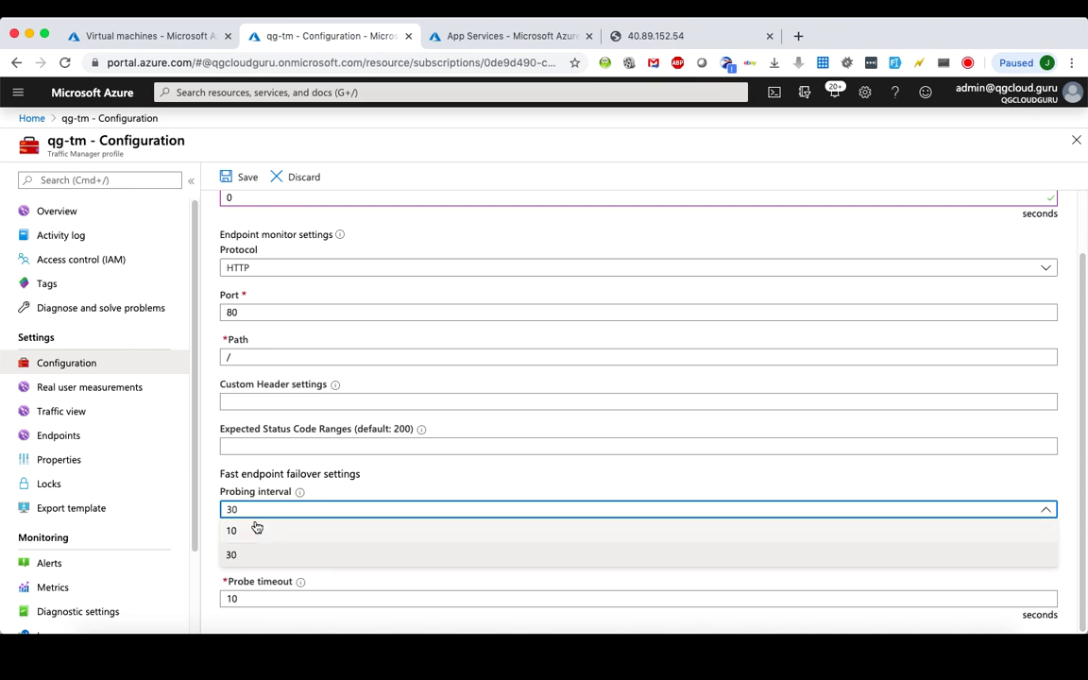
{"action": "left_click", "coordinate": [255, 526]}
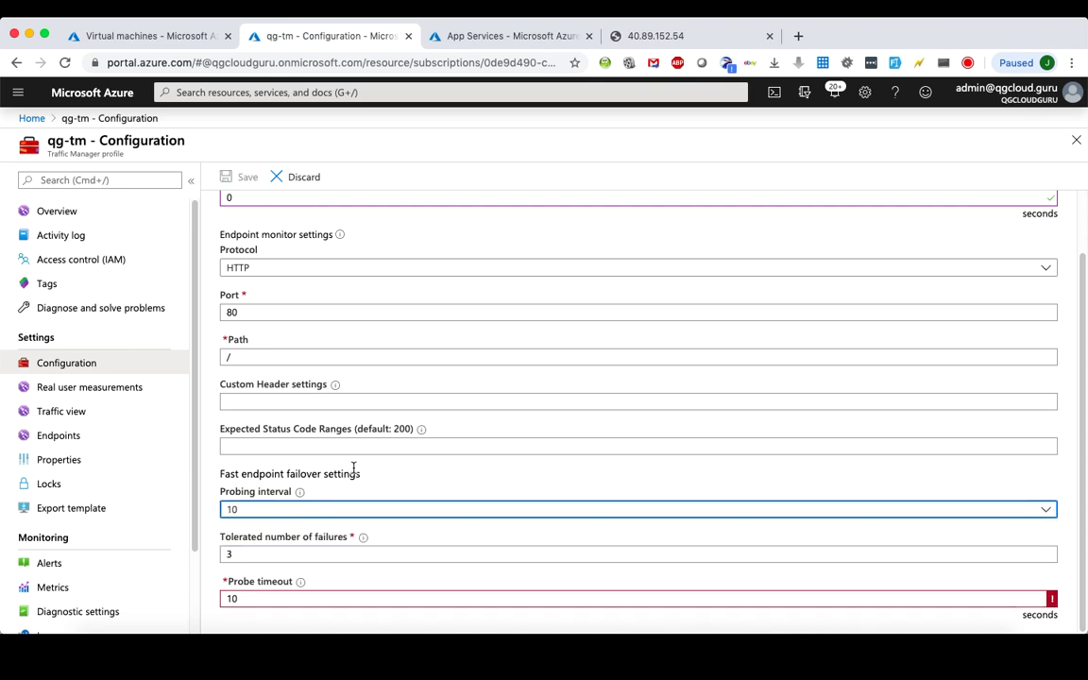
{"action": "left_click", "coordinate": [252, 552]}
{"action": "key", "text": "BackSpace"}
{"action": "type", "text": "1"}
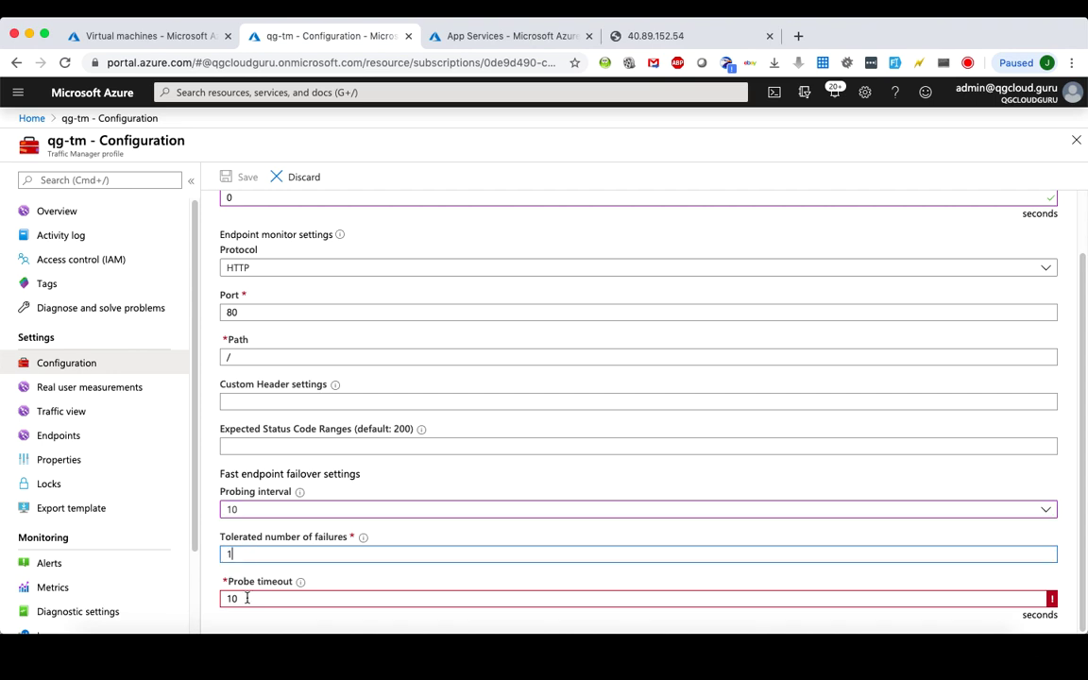
{"action": "double_click", "coordinate": [249, 597]}
{"action": "type", "text": "5"}
{"action": "scroll", "coordinate": [359, 255], "scroll_direction": "up", "scroll_amount": 1}
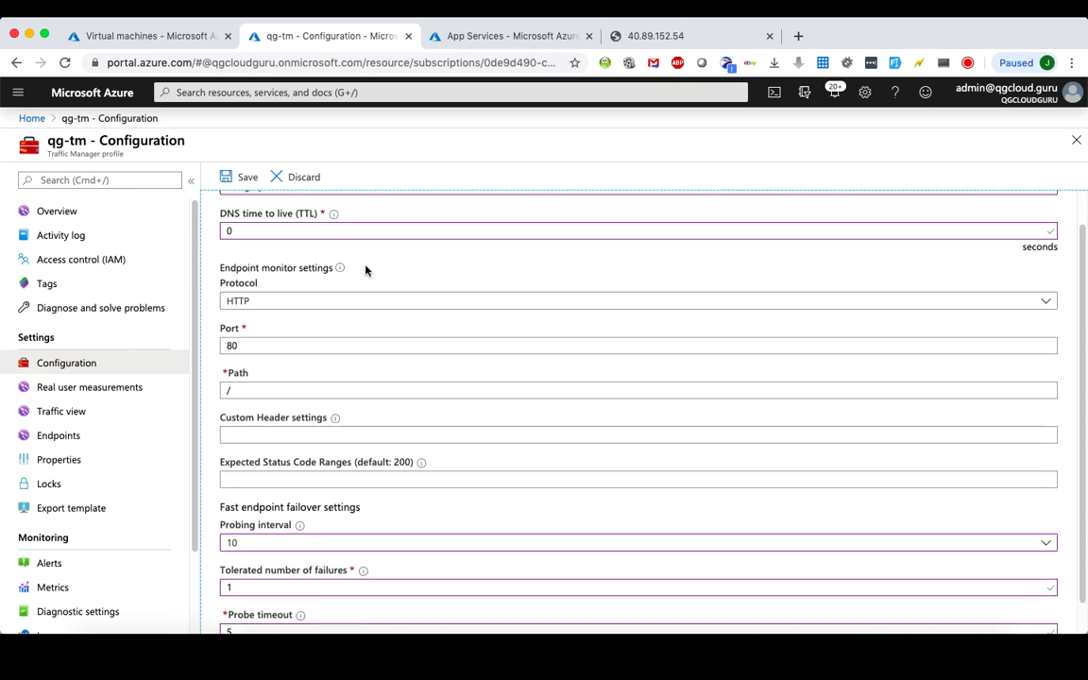
{"action": "left_click", "coordinate": [246, 177]}
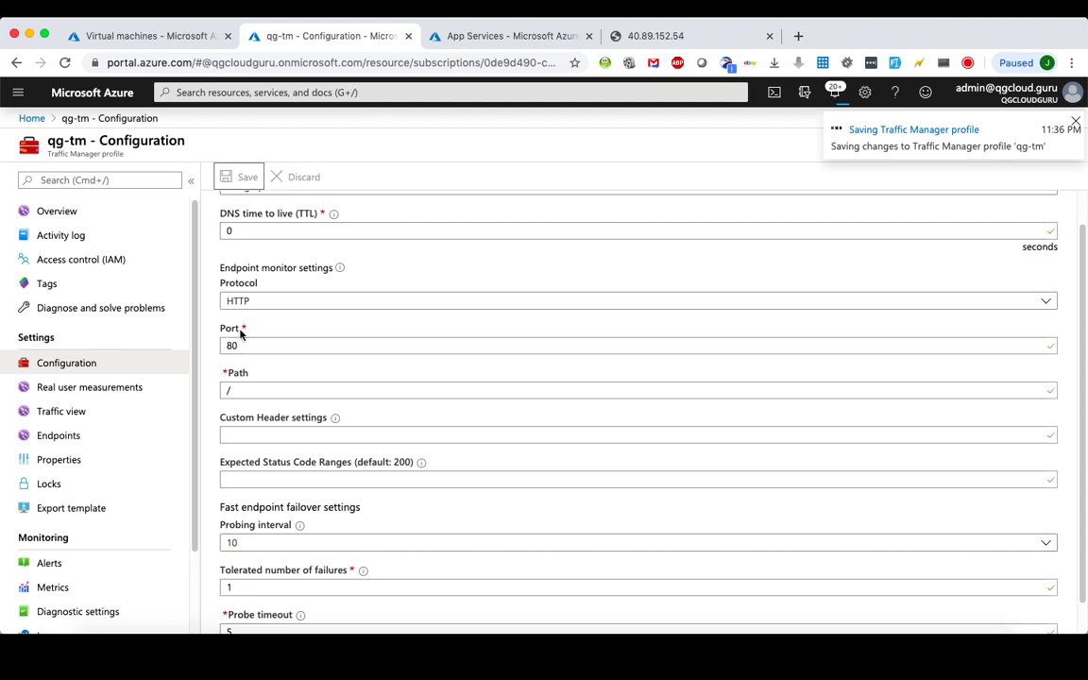
- Start a new Azure endpoint for qg-tm named Australia that targets the App Service Australiaeast-web01
{"action": "left_click", "coordinate": [134, 435]}
{"action": "left_click", "coordinate": [243, 177]}
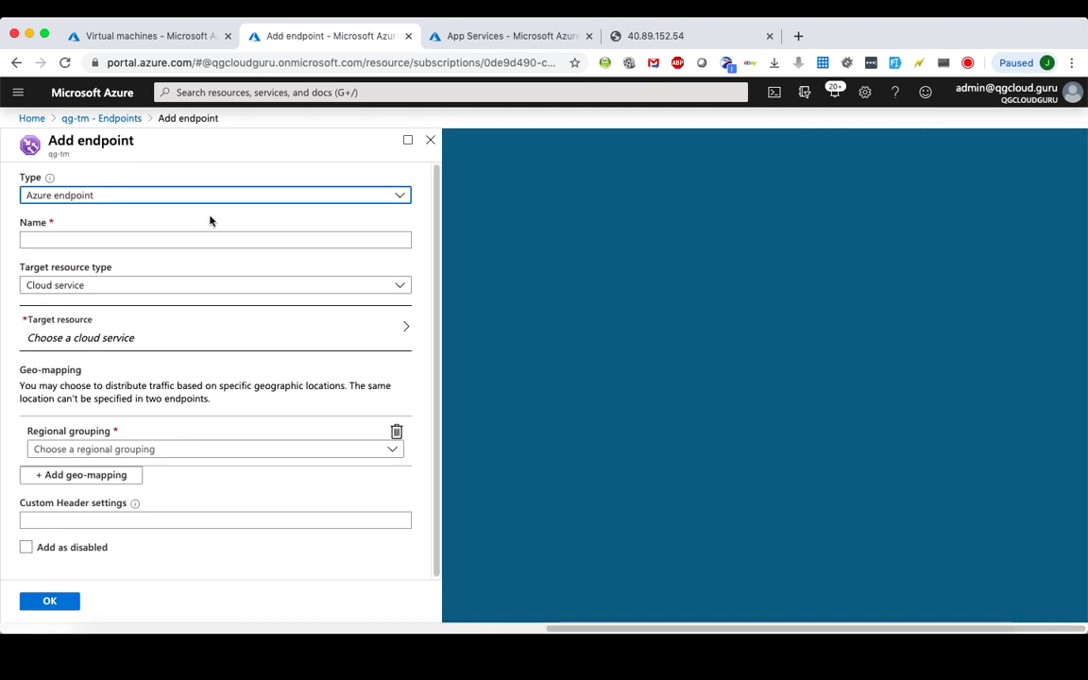
{"action": "left_click", "coordinate": [94, 239]}
{"action": "type", "text": "Australia"}
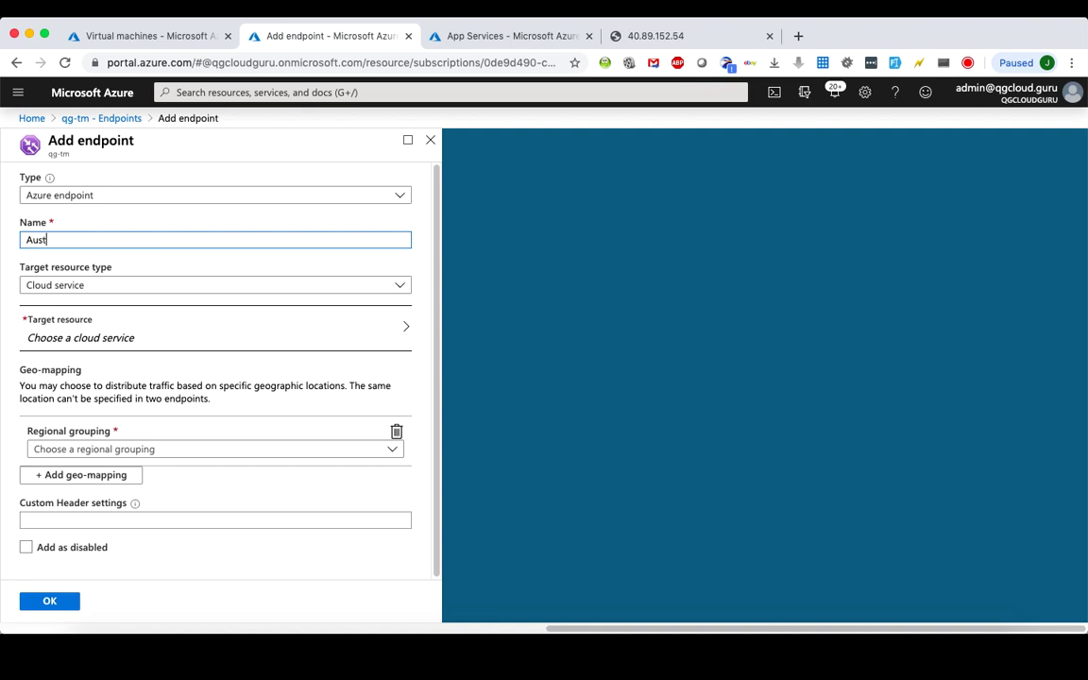
{"action": "left_click", "coordinate": [83, 286]}
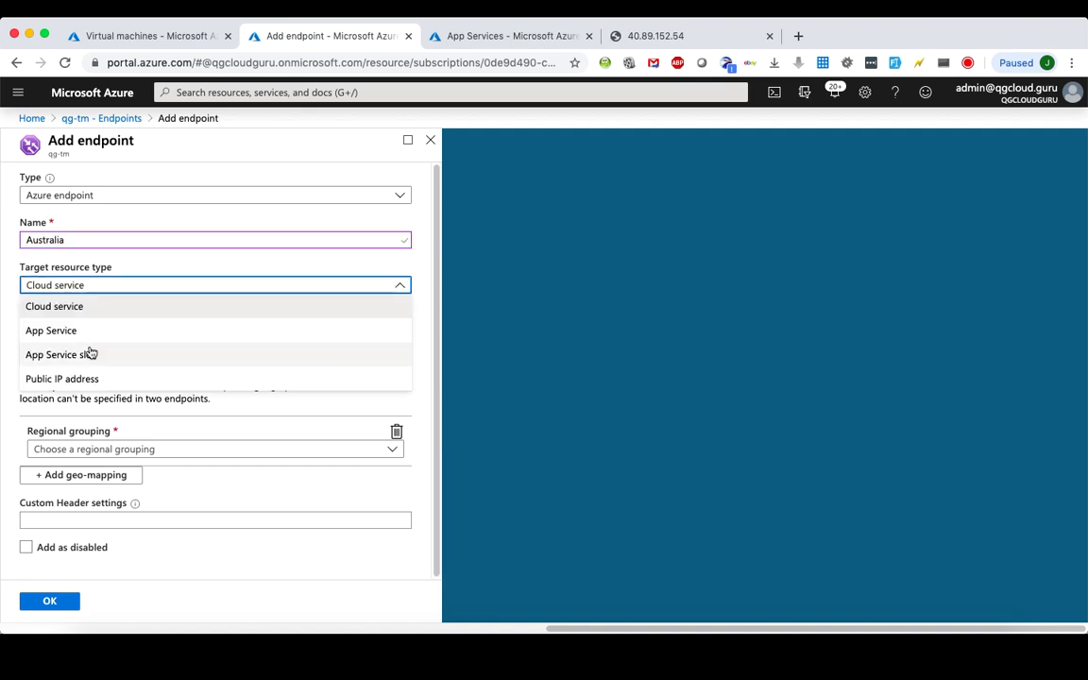
{"action": "left_click", "coordinate": [87, 333]}
{"action": "left_click", "coordinate": [156, 346]}
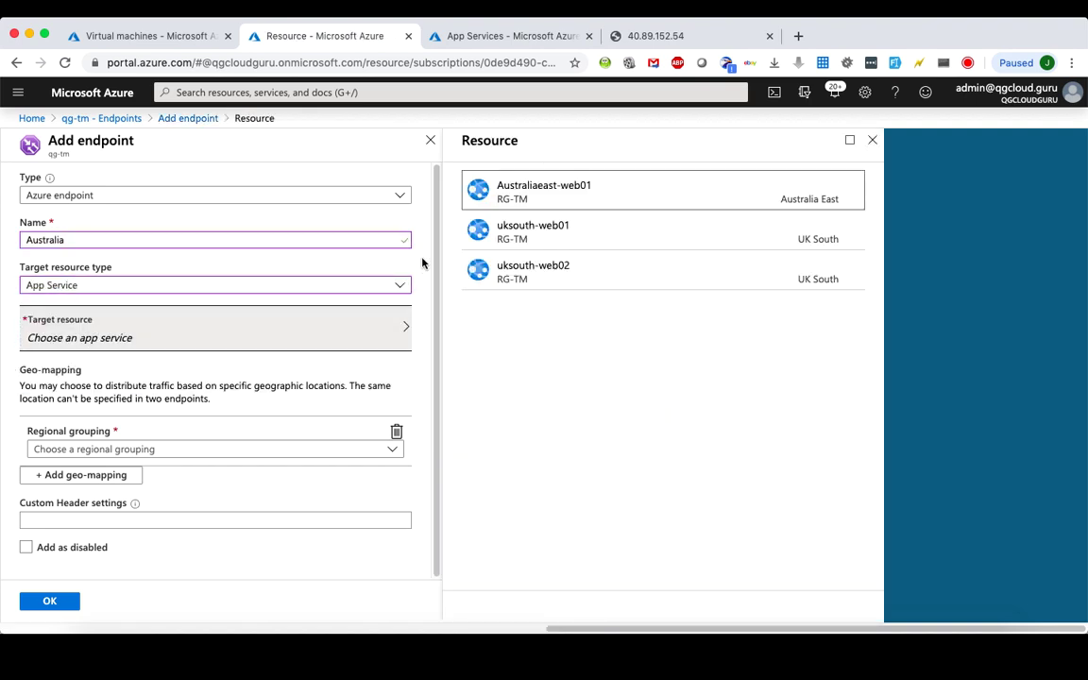
{"action": "left_click", "coordinate": [546, 197]}
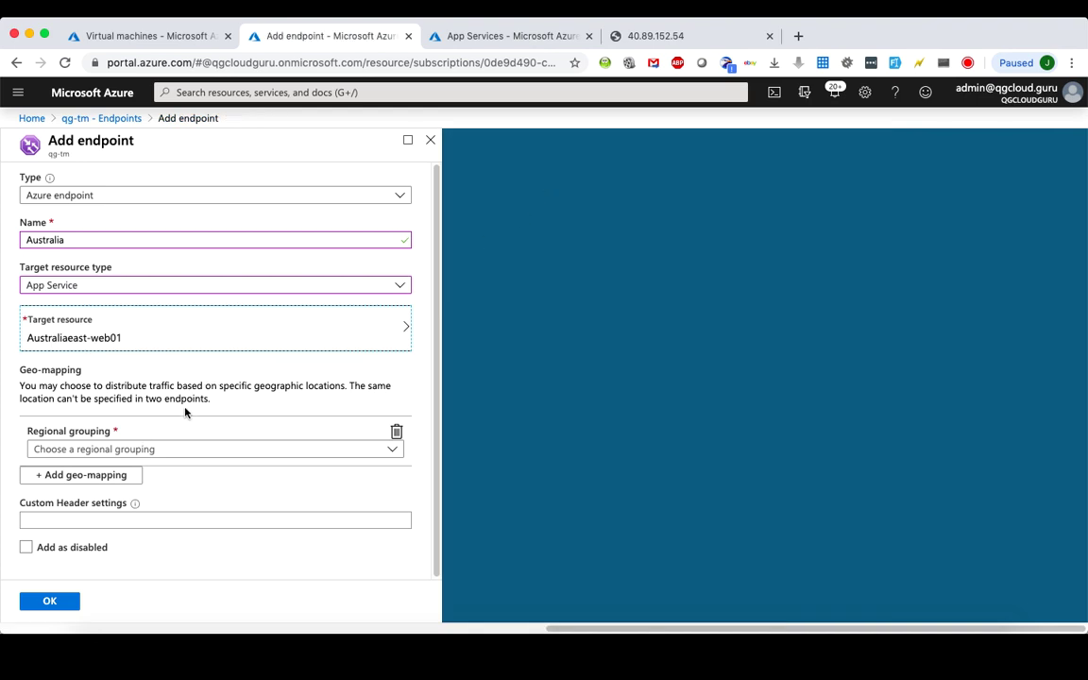
- Geo-map the endpoint to the Australia / Pacific regional grouping with Australia as country, and add it to the profile
{"action": "left_click", "coordinate": [135, 381]}
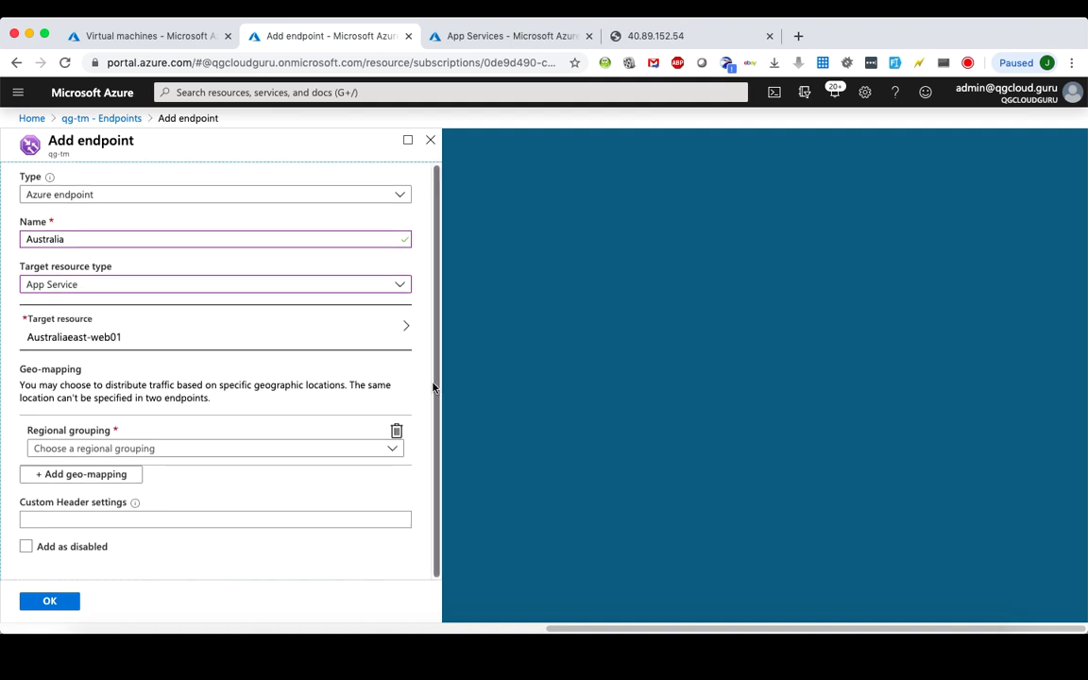
{"action": "left_click", "coordinate": [394, 449]}
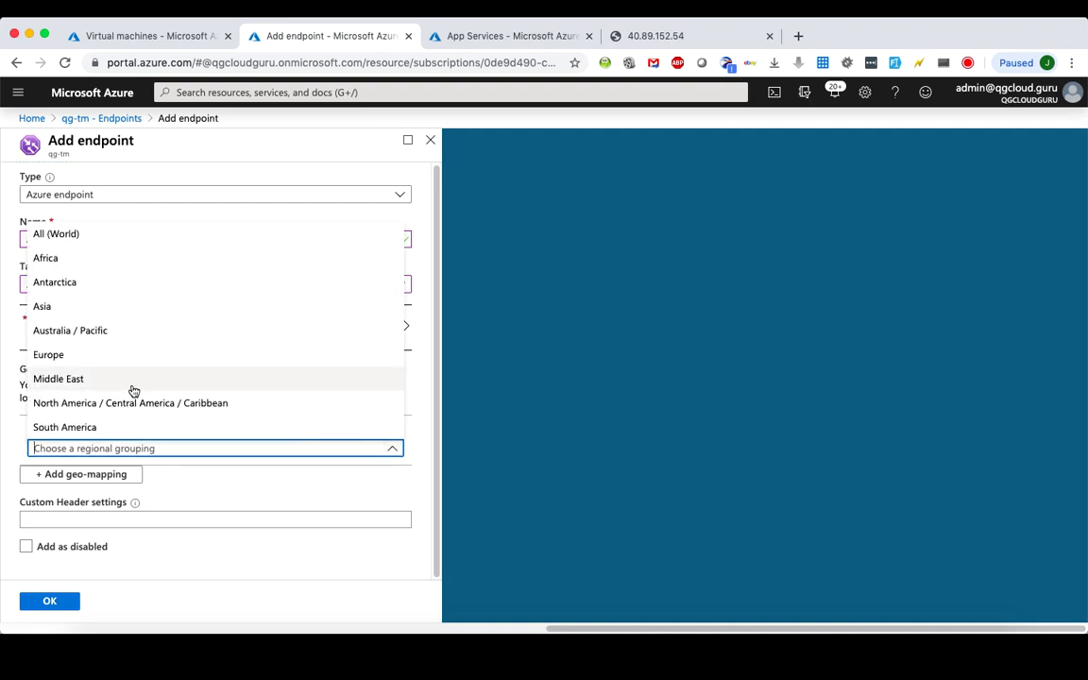
{"action": "left_click", "coordinate": [116, 333]}
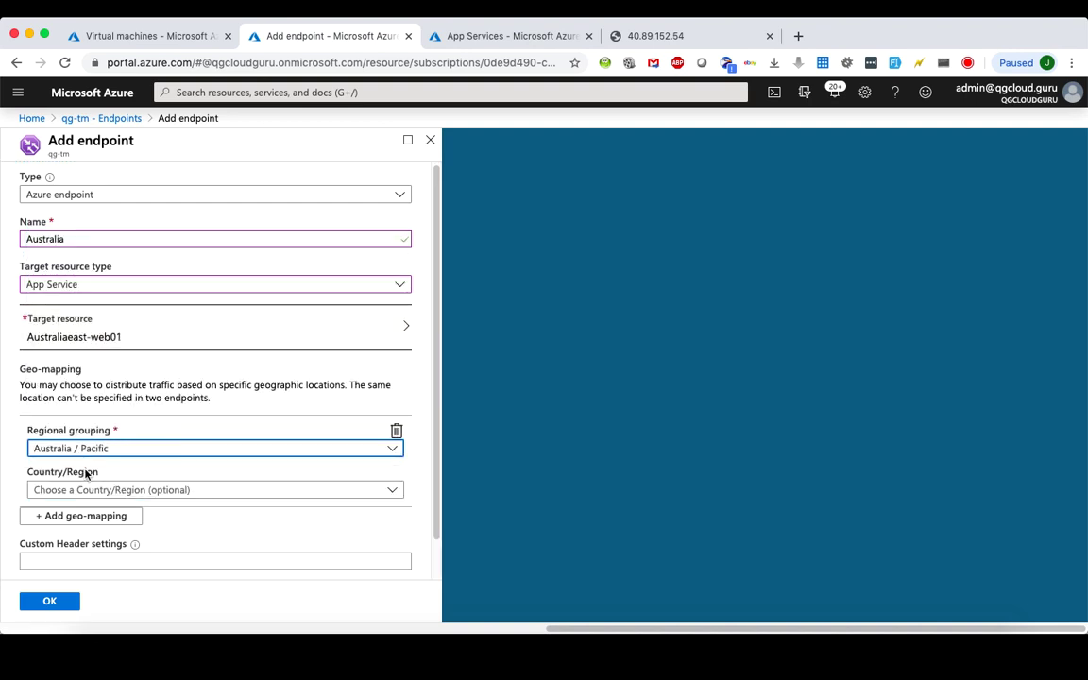
{"action": "left_click", "coordinate": [394, 497]}
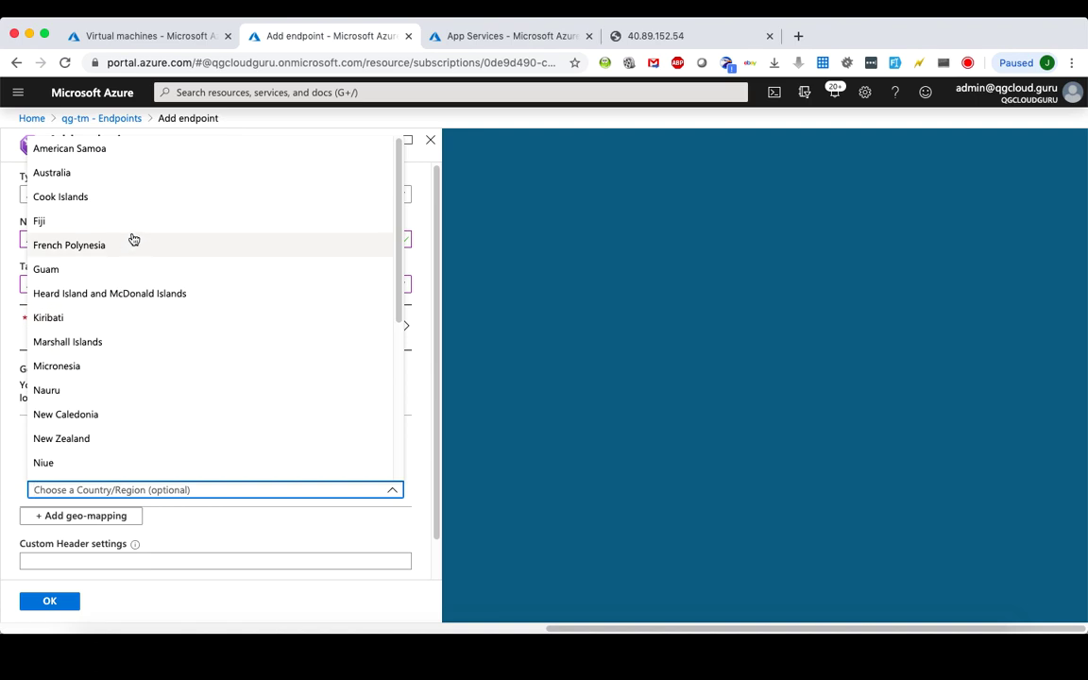
{"action": "left_click", "coordinate": [168, 177]}
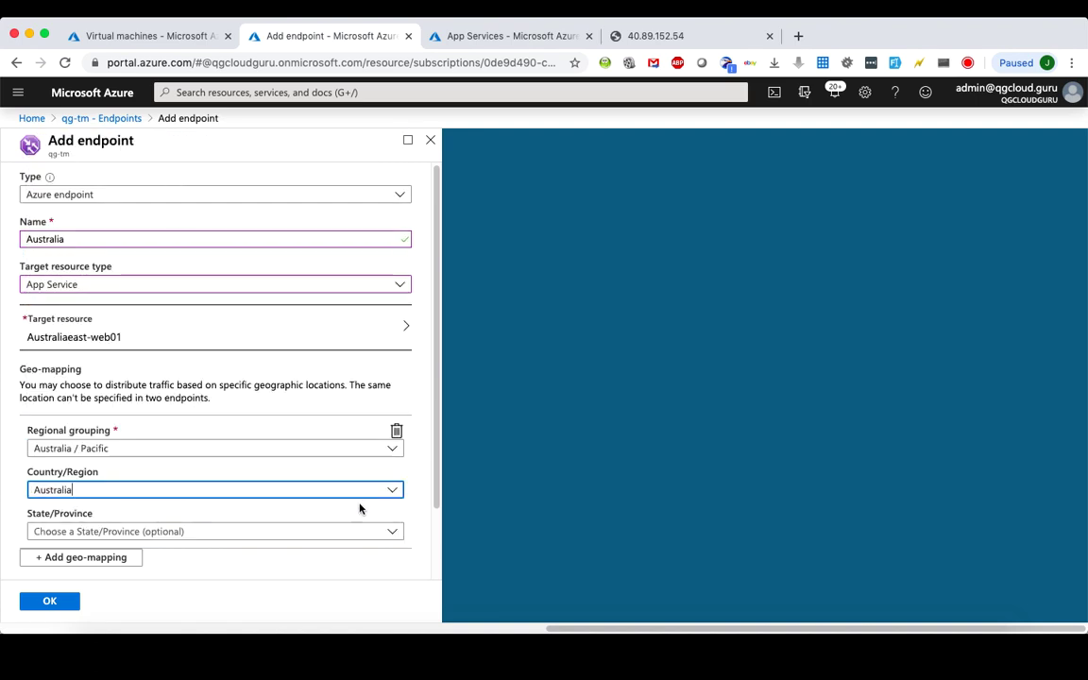
{"action": "scroll", "coordinate": [359, 507], "scroll_direction": "down", "scroll_amount": 1}
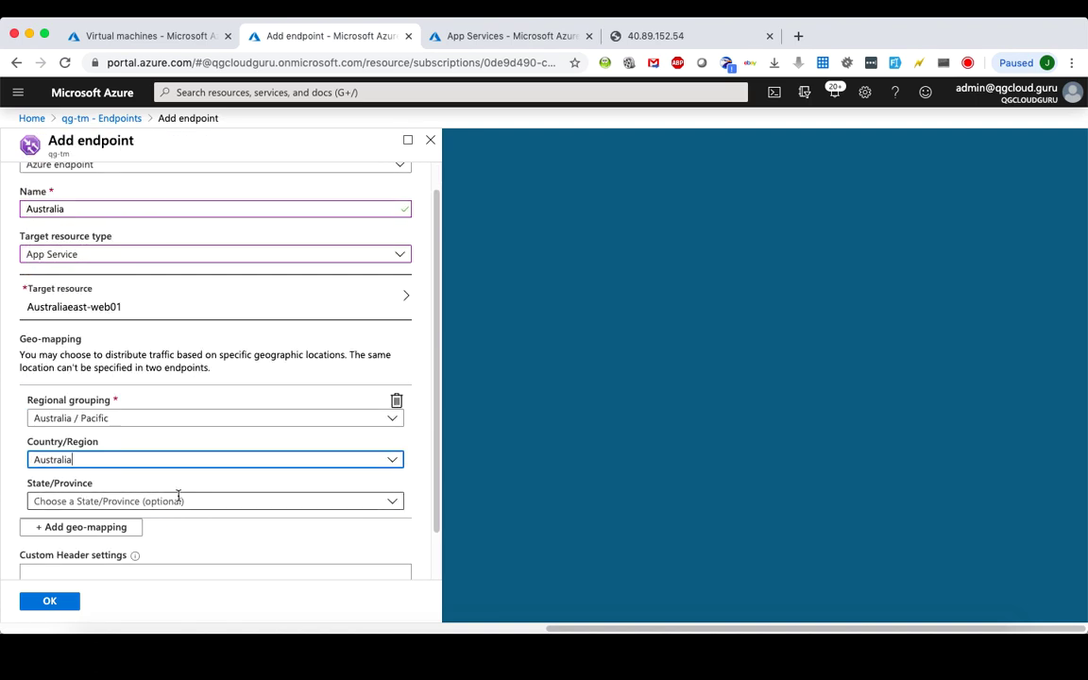
{"action": "left_click", "coordinate": [359, 544]}
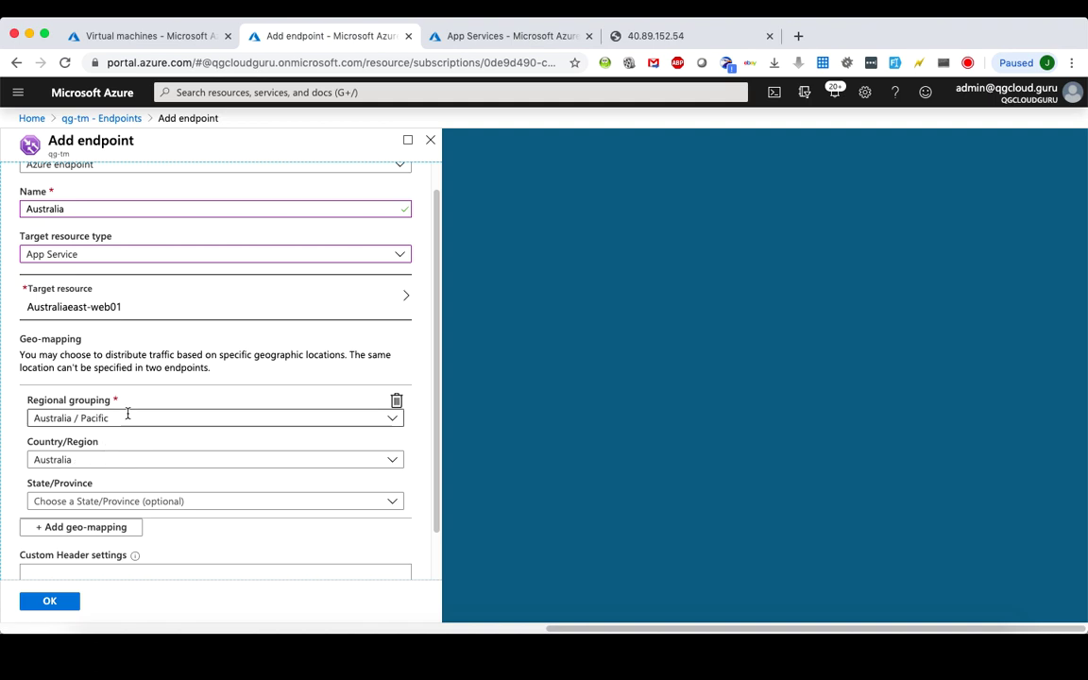
{"action": "scroll", "coordinate": [272, 548], "scroll_direction": "up", "scroll_amount": 1}
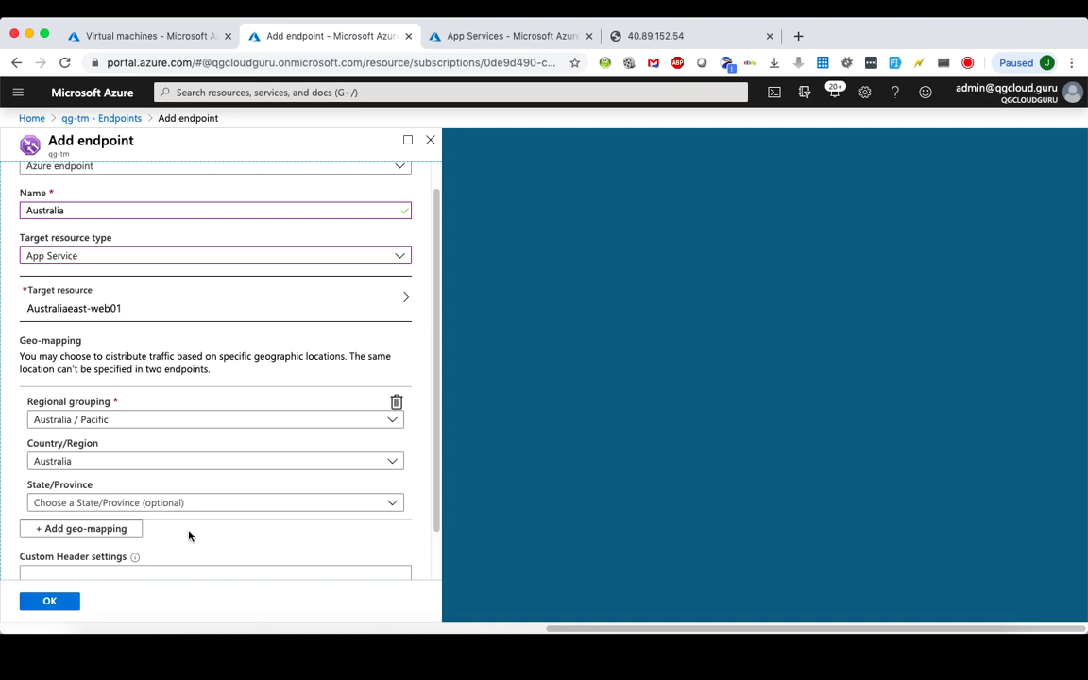
{"action": "left_click", "coordinate": [70, 603]}
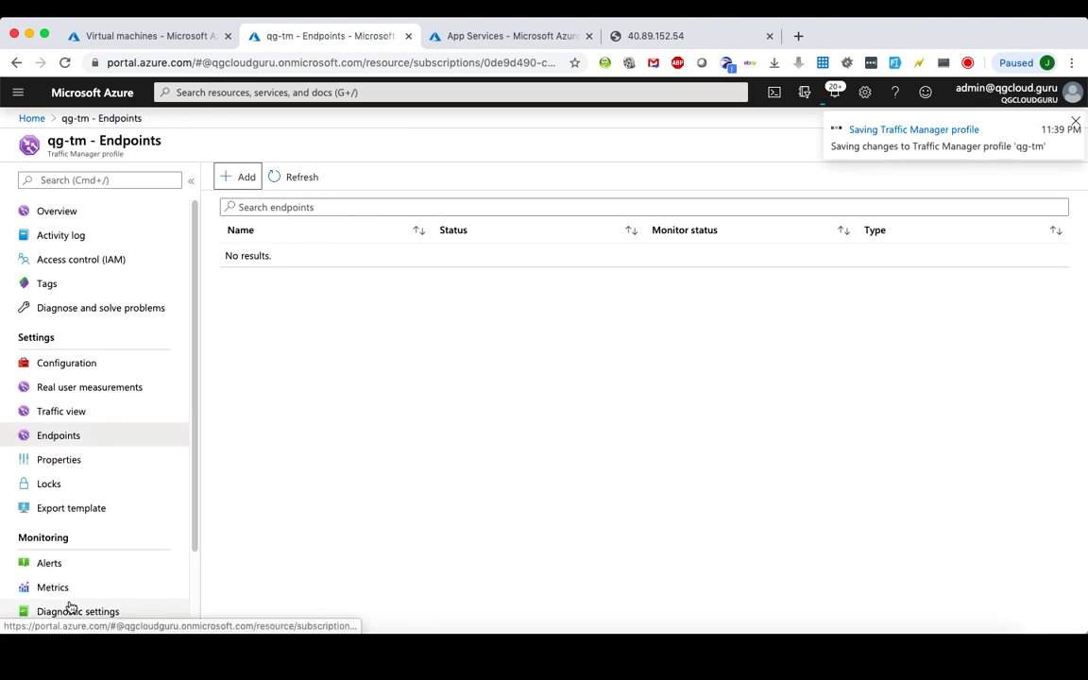
- Start another Azure endpoint named France that targets the public IP address FranceCentral-VM01-ip
{"action": "left_click", "coordinate": [243, 178]}
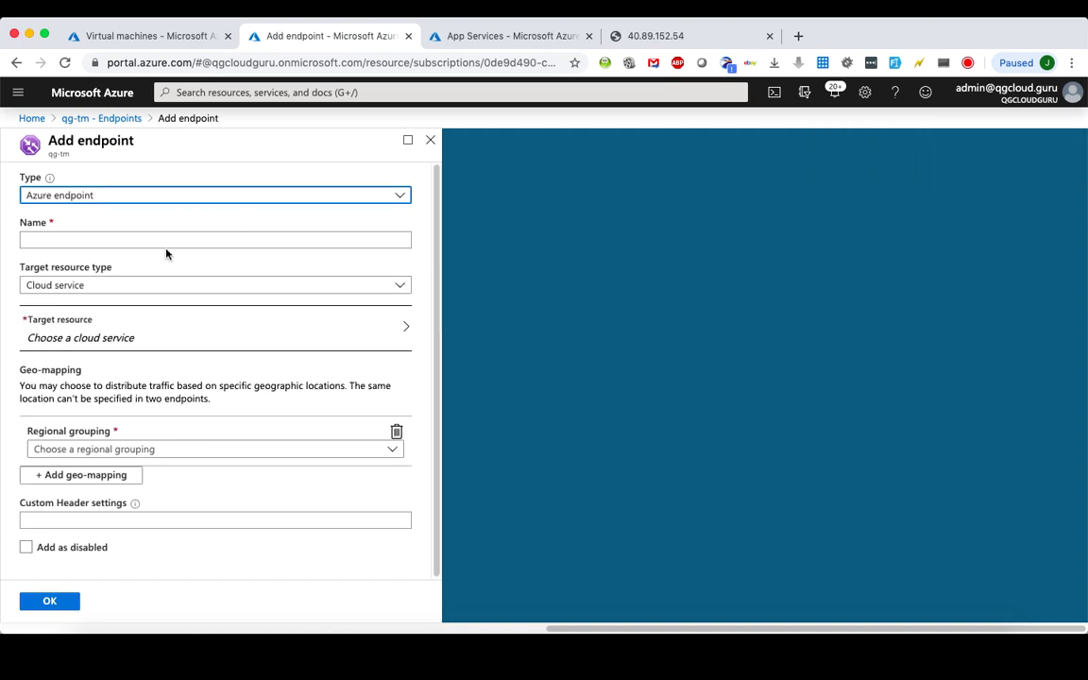
{"action": "left_click", "coordinate": [127, 286]}
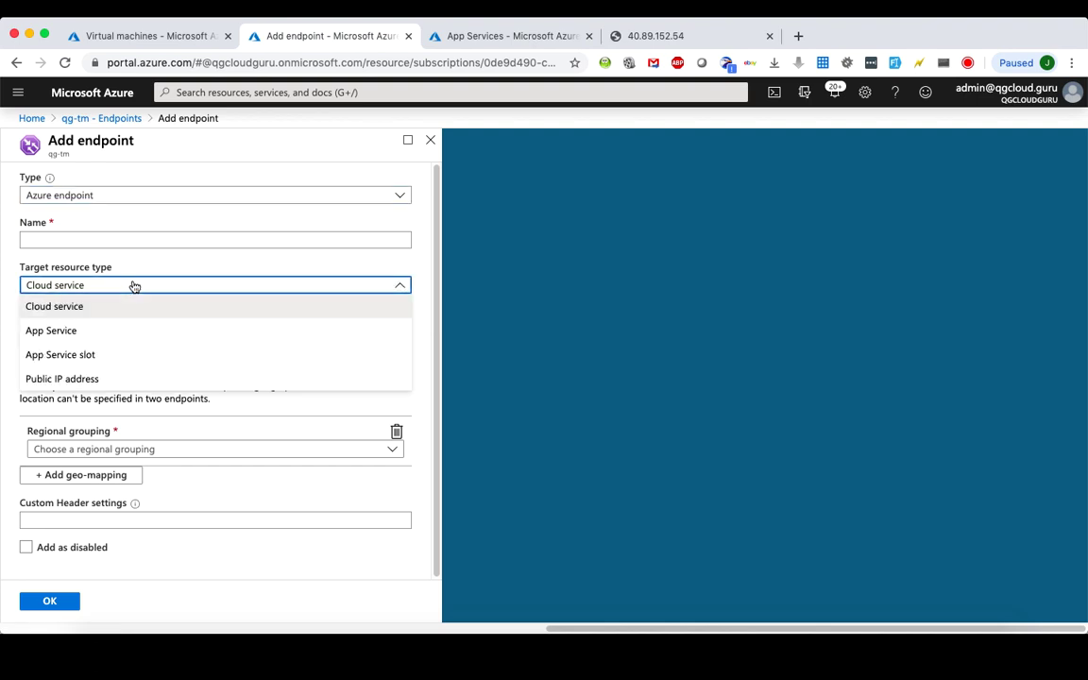
{"action": "left_click", "coordinate": [78, 379]}
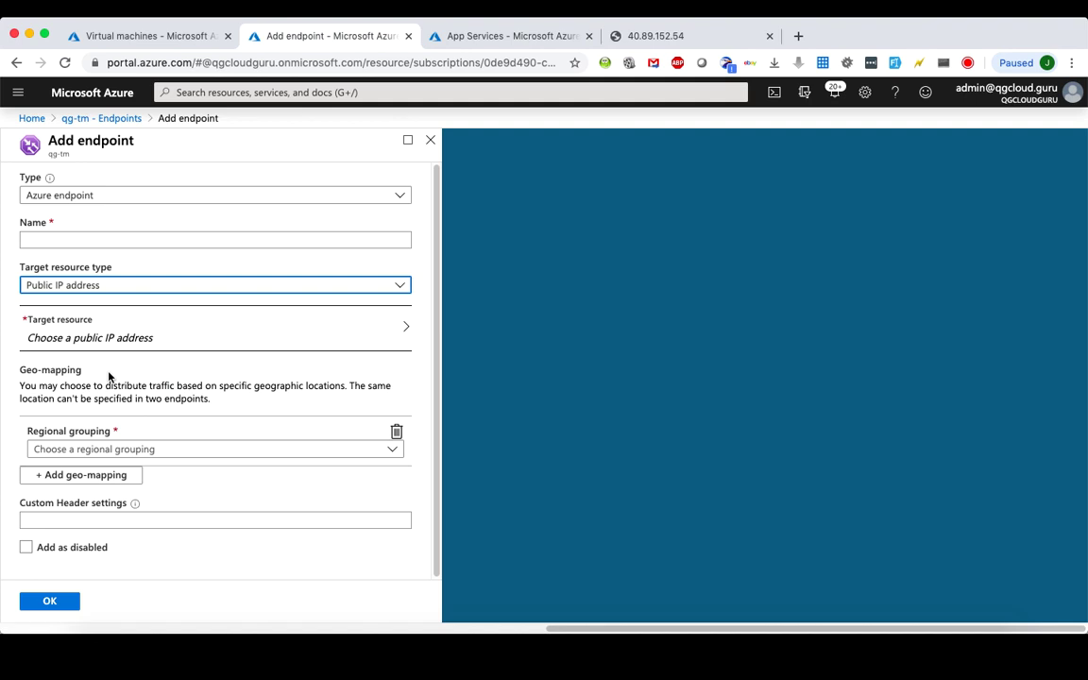
{"action": "left_click", "coordinate": [288, 340]}
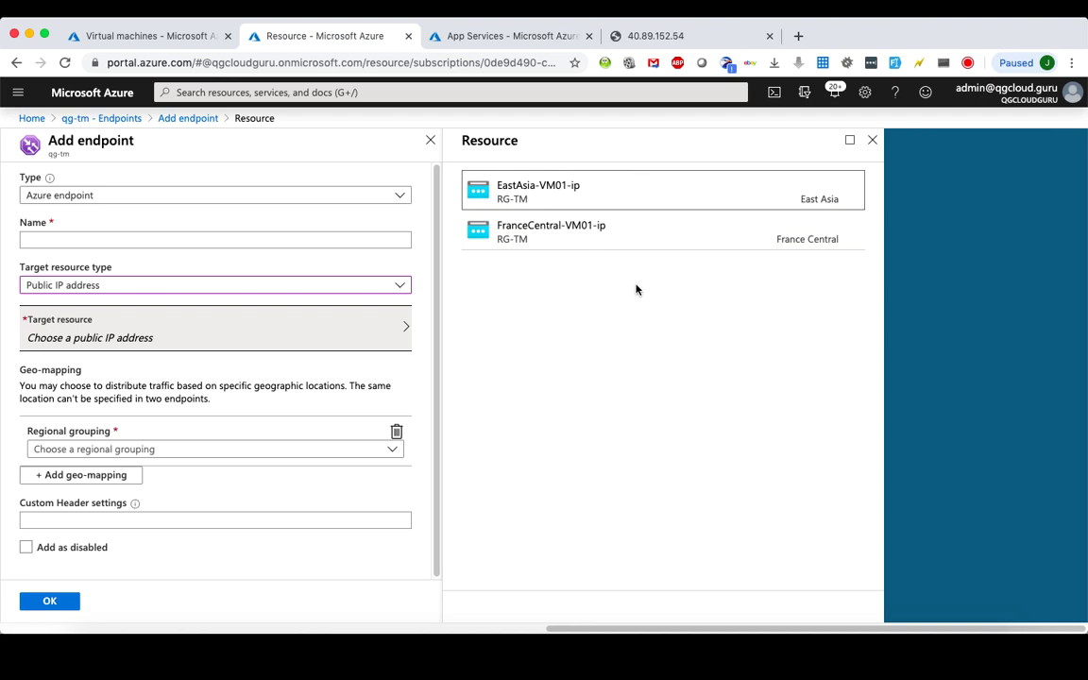
{"action": "left_click", "coordinate": [551, 241]}
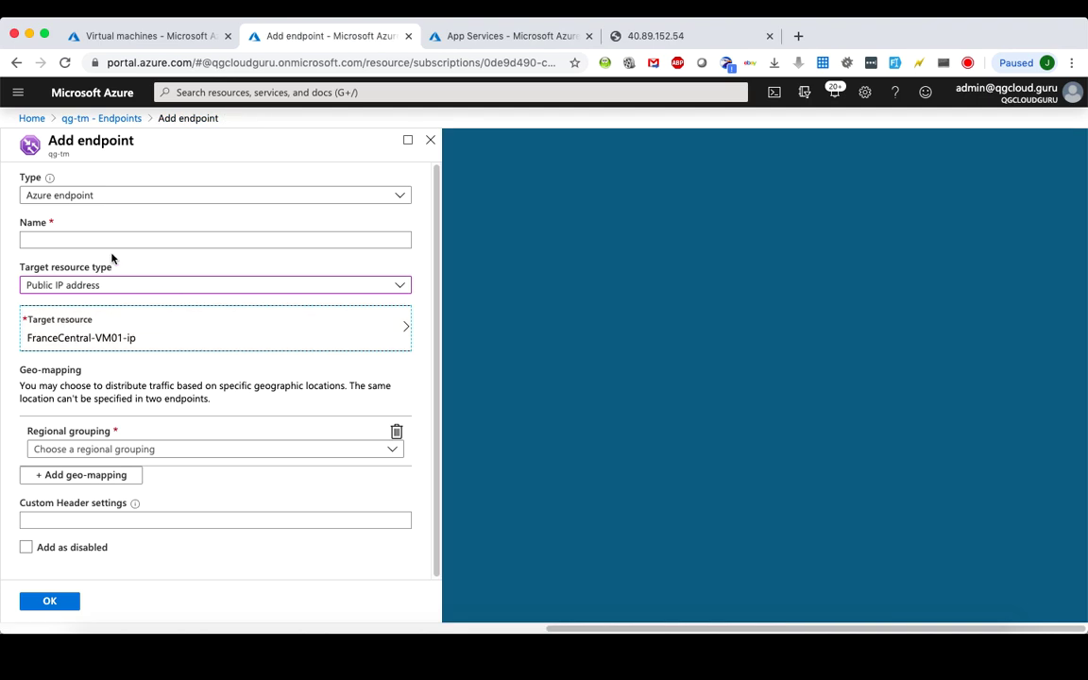
{"action": "left_click", "coordinate": [114, 242]}
{"action": "type", "text": "France"}
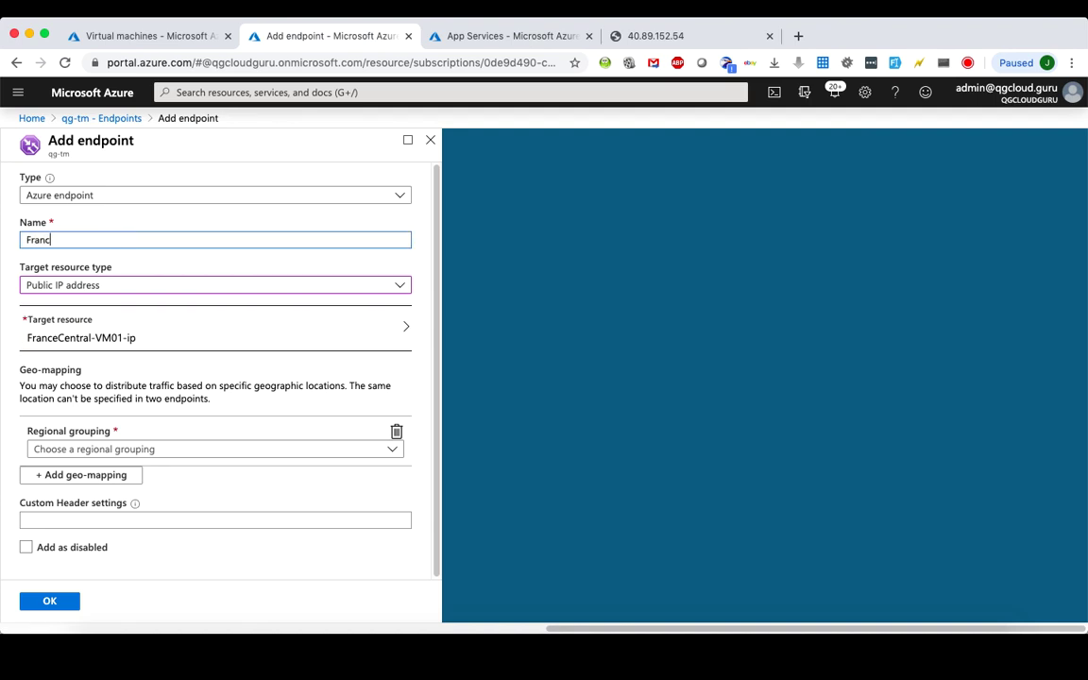
- Geo-map the France endpoint to the Europe regional grouping with France as country, add it, and refresh the endpoint list
{"action": "left_click", "coordinate": [391, 452]}
{"action": "left_click", "coordinate": [116, 355]}
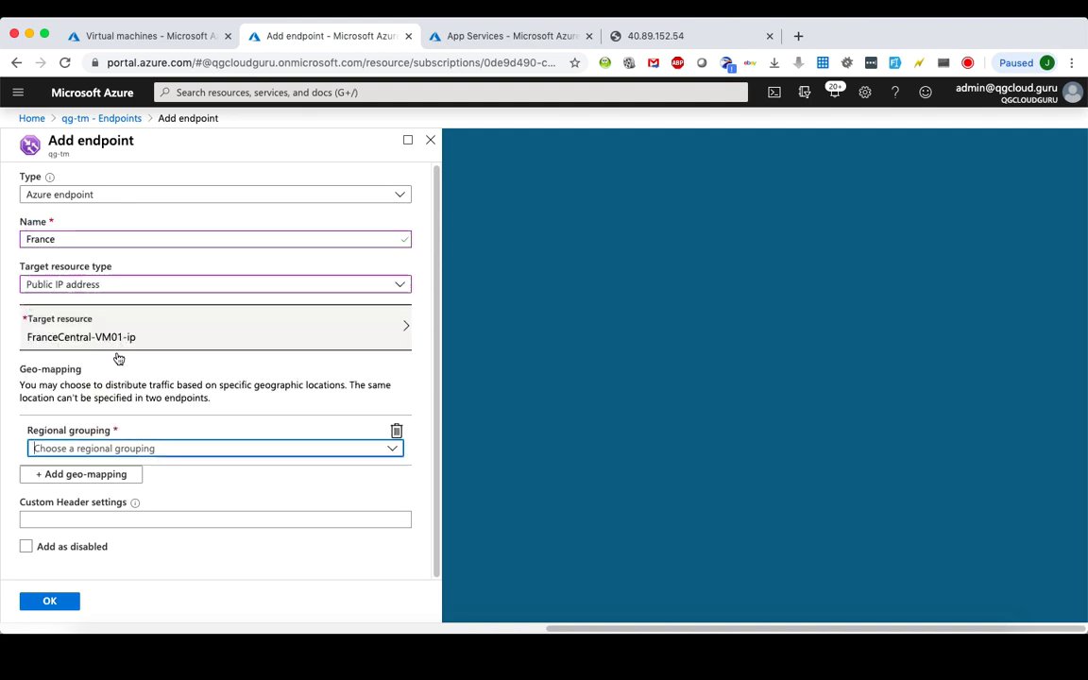
{"action": "left_click", "coordinate": [388, 490]}
{"action": "scroll", "coordinate": [151, 392], "scroll_direction": "down", "scroll_amount": 1}
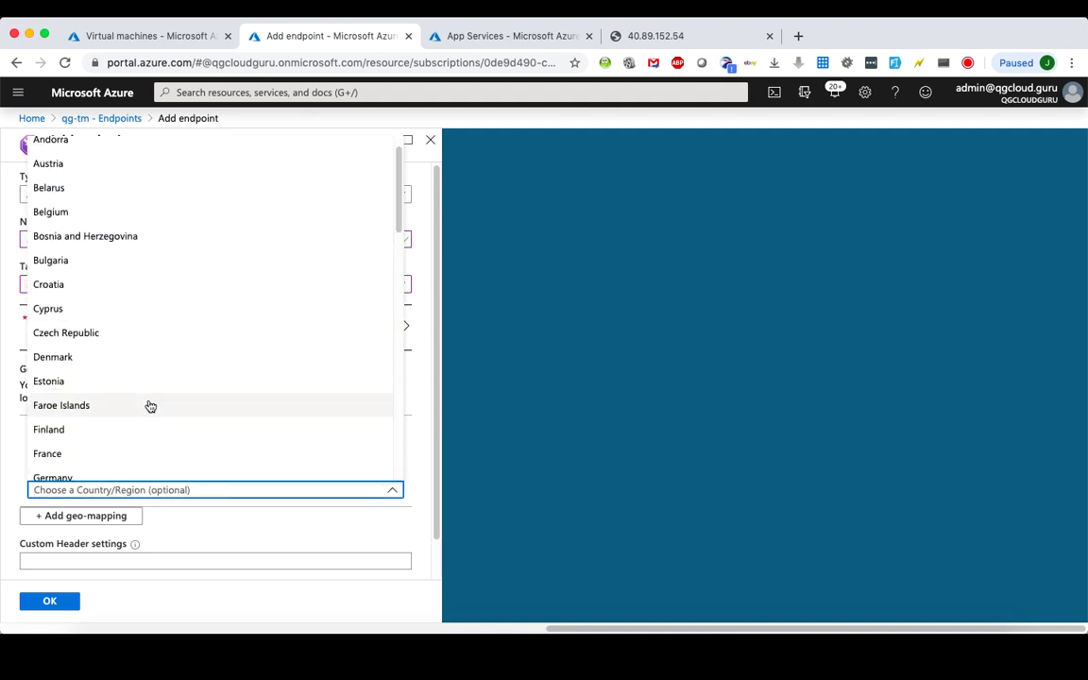
{"action": "left_click", "coordinate": [133, 451]}
{"action": "left_click", "coordinate": [59, 604]}
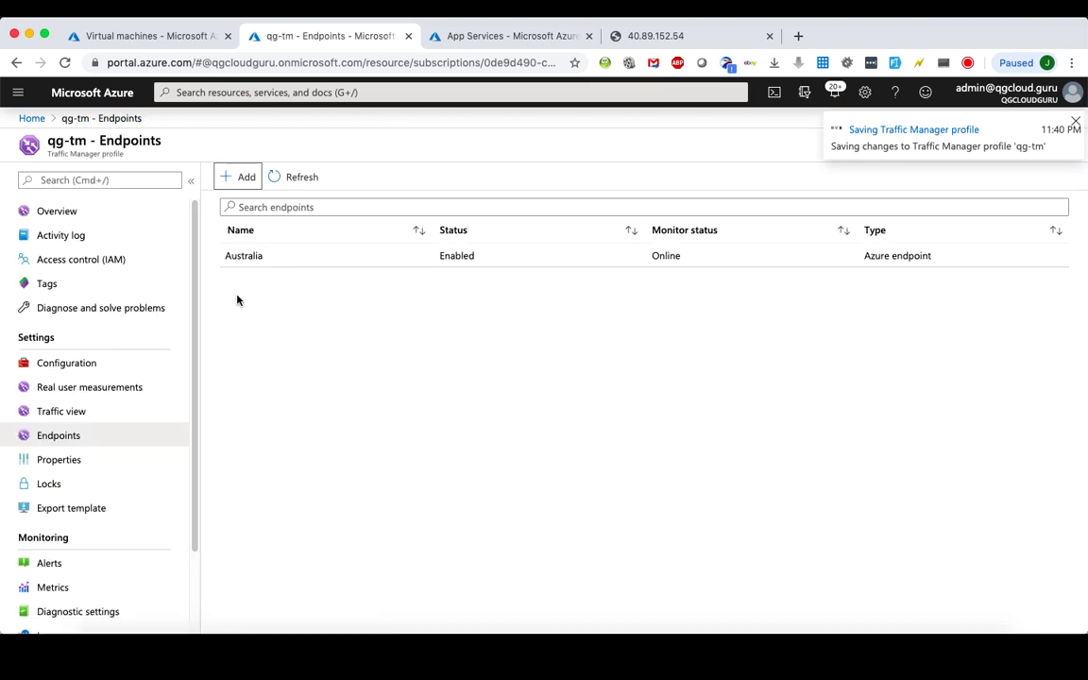
{"action": "left_click", "coordinate": [290, 179]}
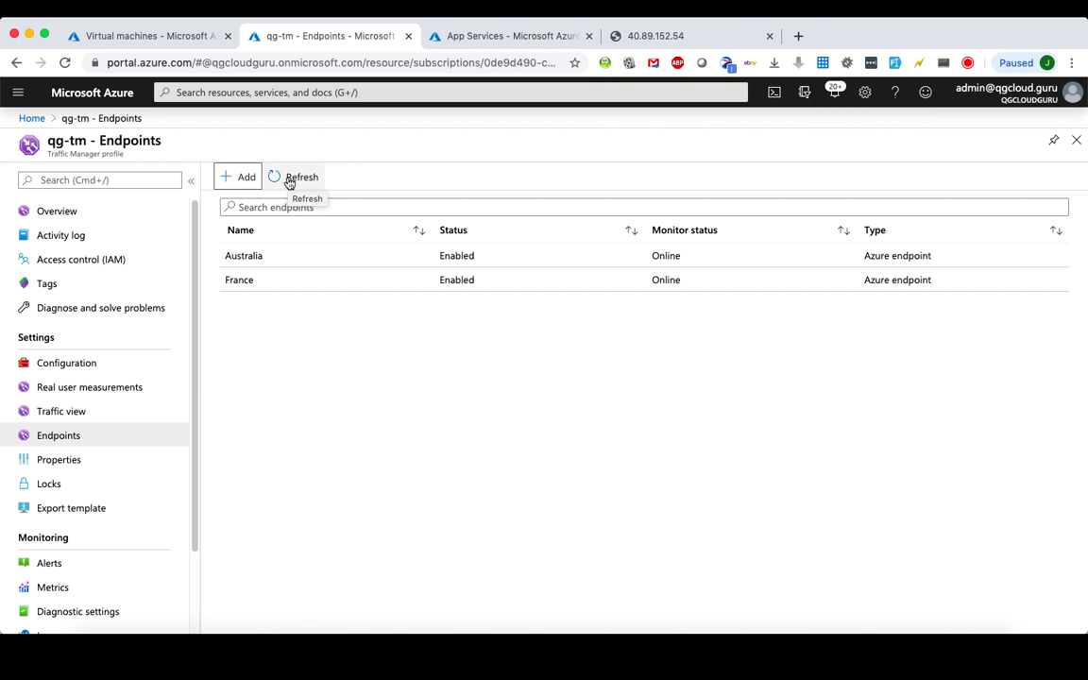
- Start a third Azure endpoint named EastAsia that targets the public IP address EastAsia-VM01-ip
{"action": "left_click", "coordinate": [239, 177]}
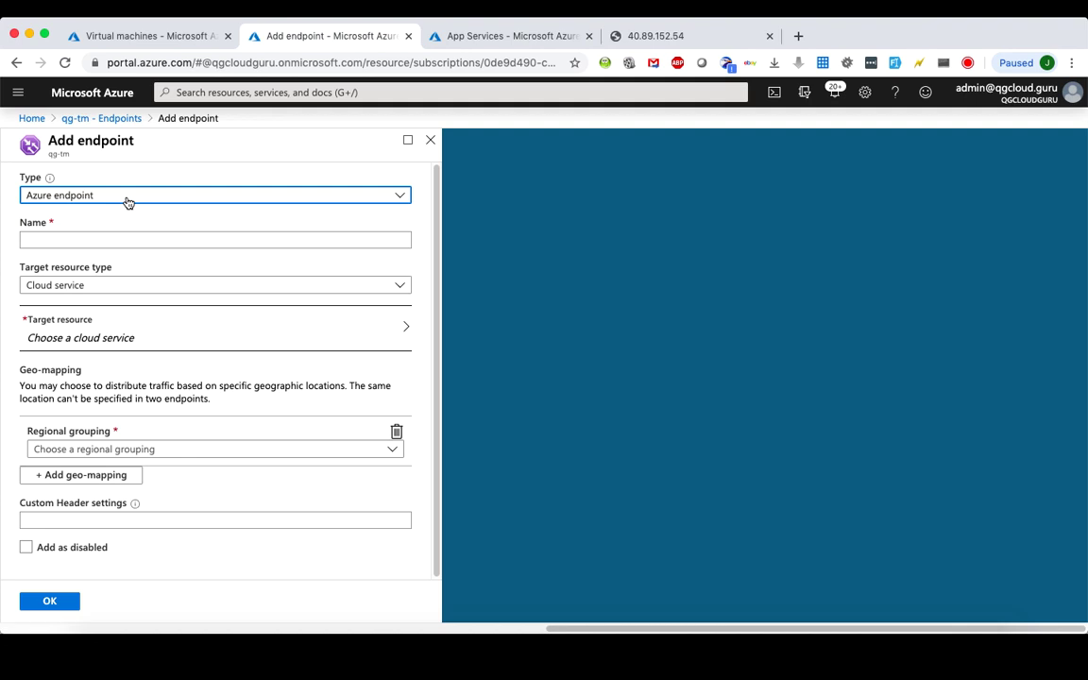
{"action": "left_click", "coordinate": [113, 238]}
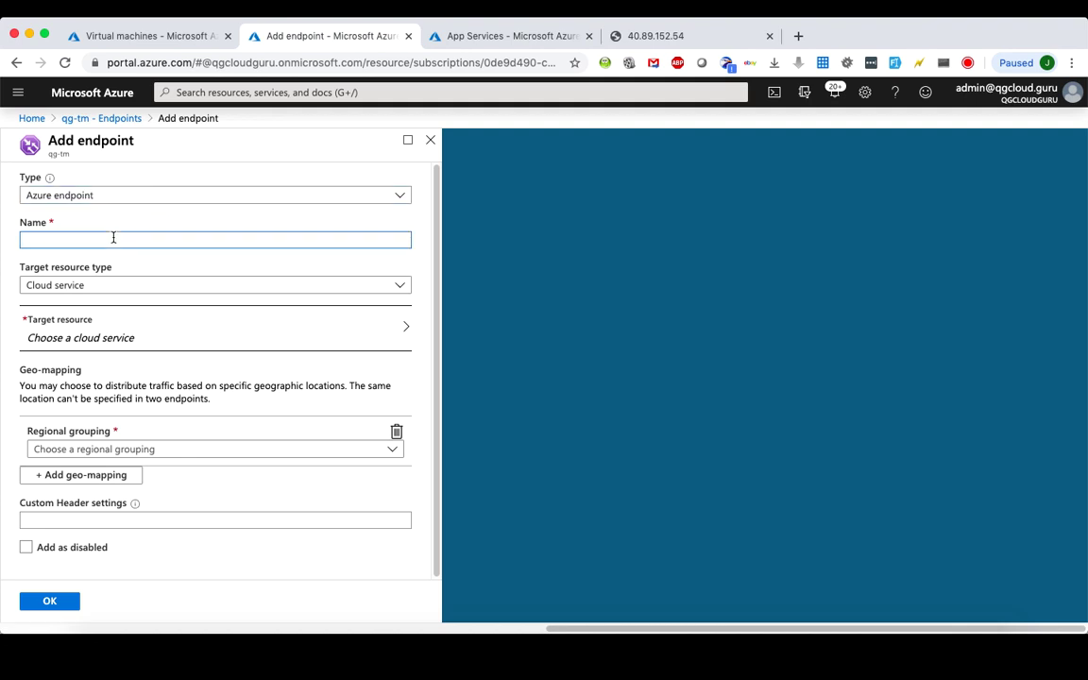
{"action": "type", "text": "EastAsia"}
{"action": "left_click", "coordinate": [116, 288]}
{"action": "left_click", "coordinate": [108, 377]}
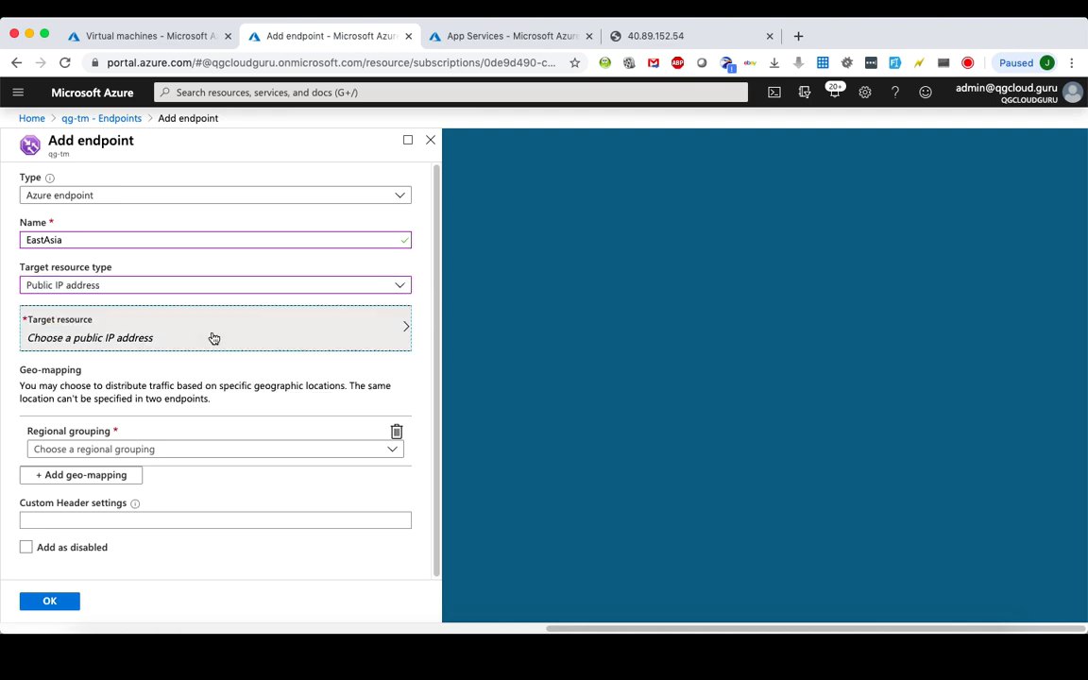
{"action": "left_click", "coordinate": [214, 339]}
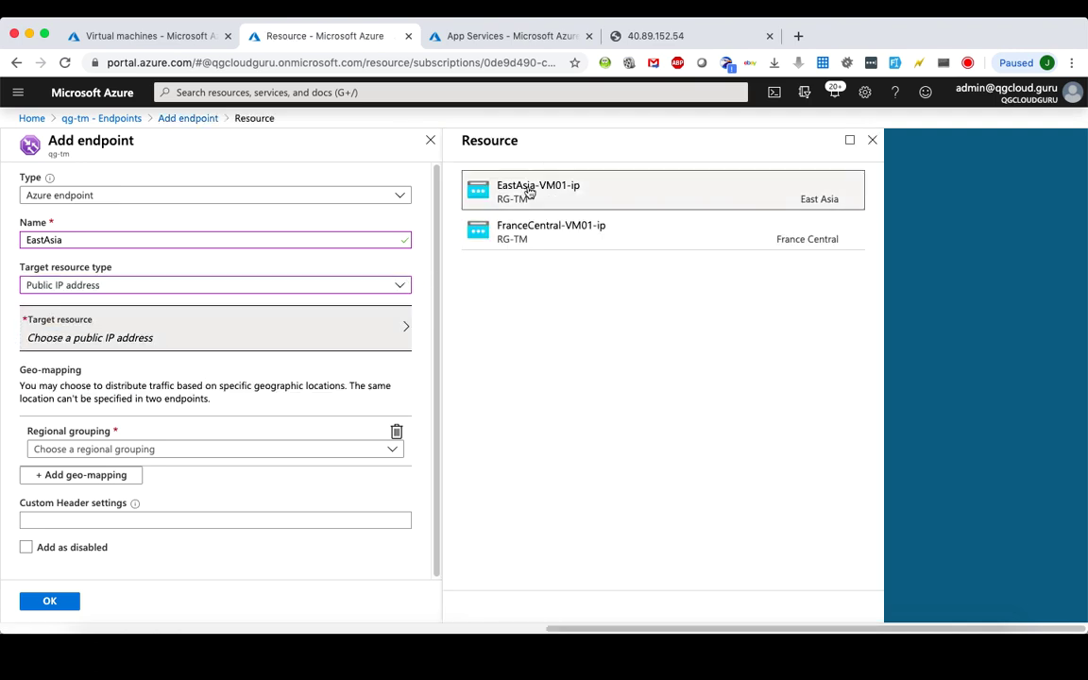
{"action": "left_click", "coordinate": [530, 192]}
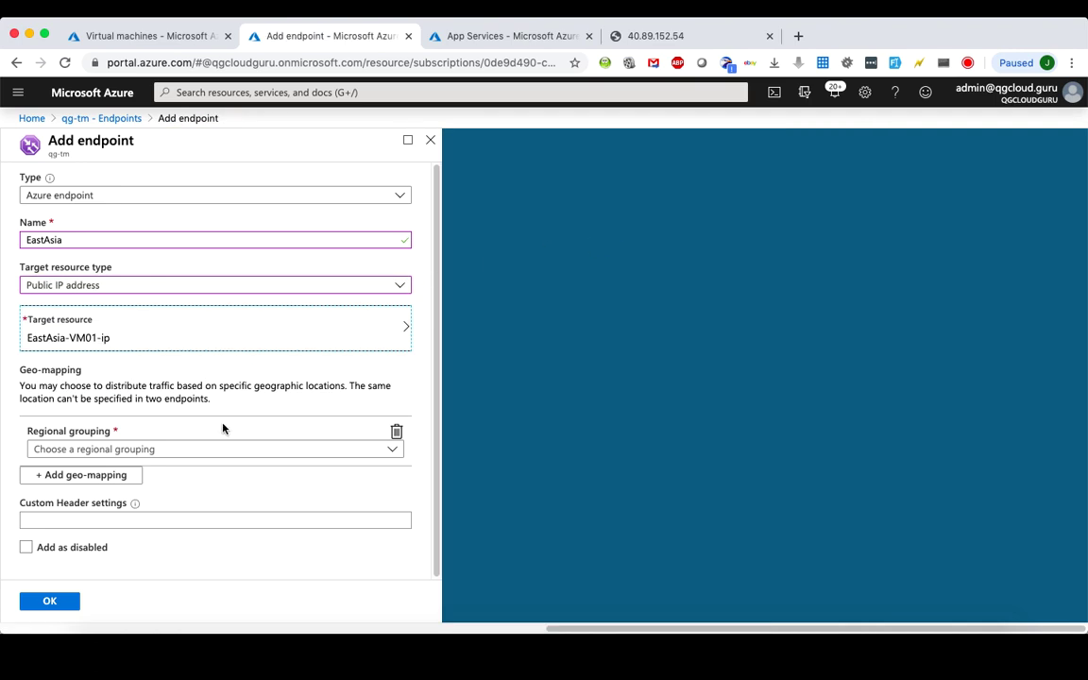
- Geo-map the EastAsia endpoint to the All (World) regional grouping, add it to the profile, and refresh the endpoint list
{"action": "left_click", "coordinate": [391, 451]}
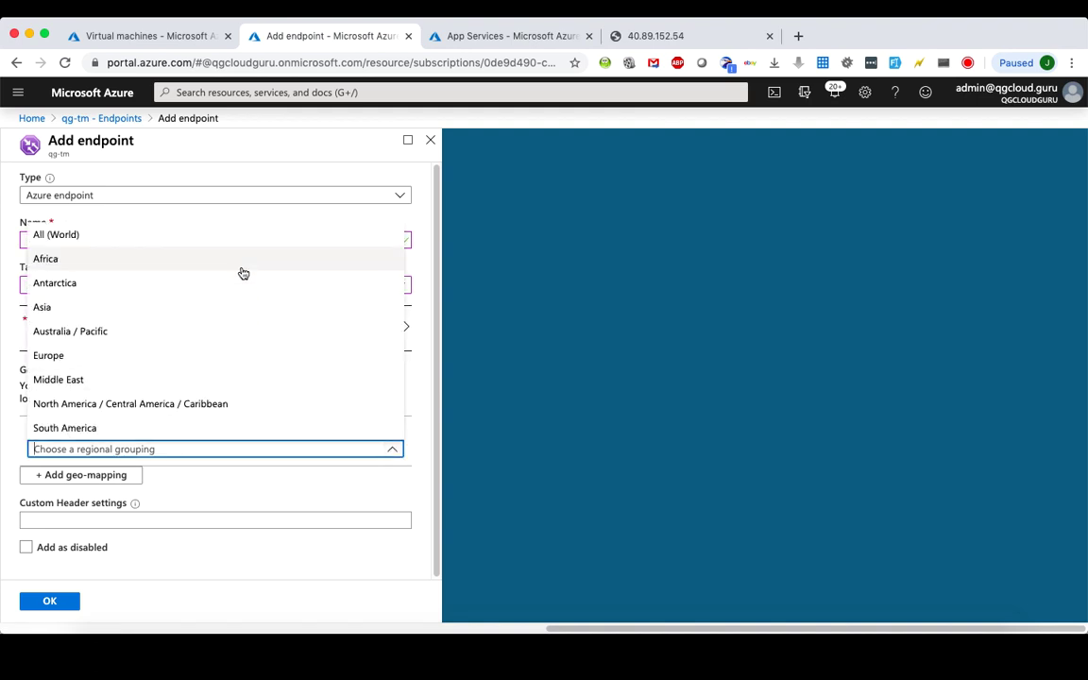
{"action": "left_click", "coordinate": [158, 241]}
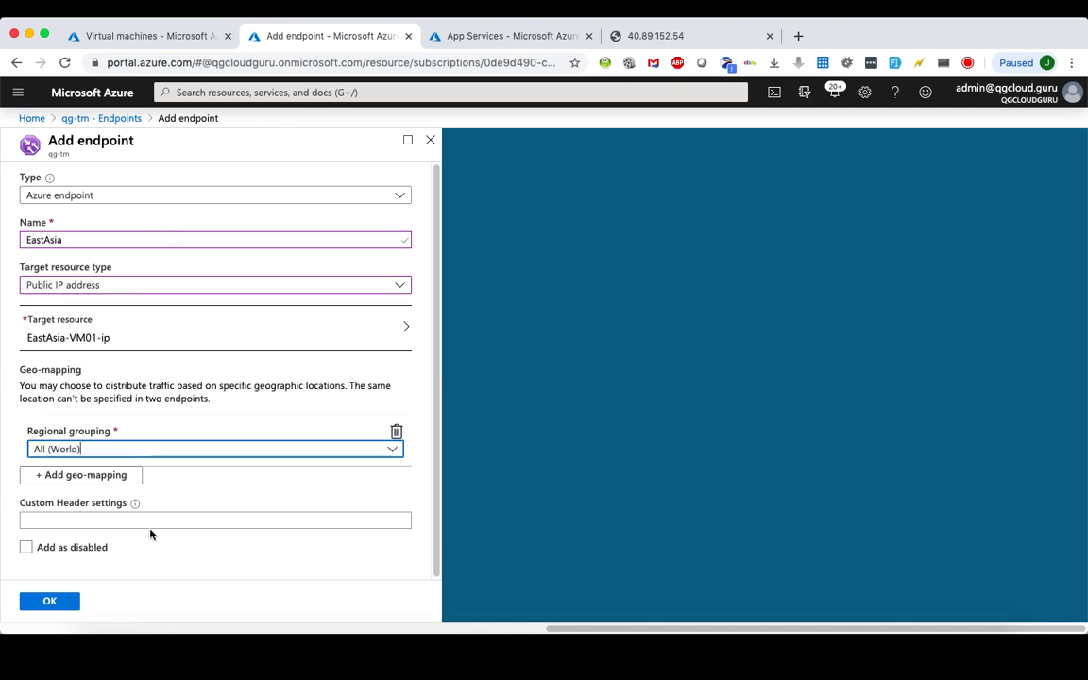
{"action": "left_click", "coordinate": [74, 601]}
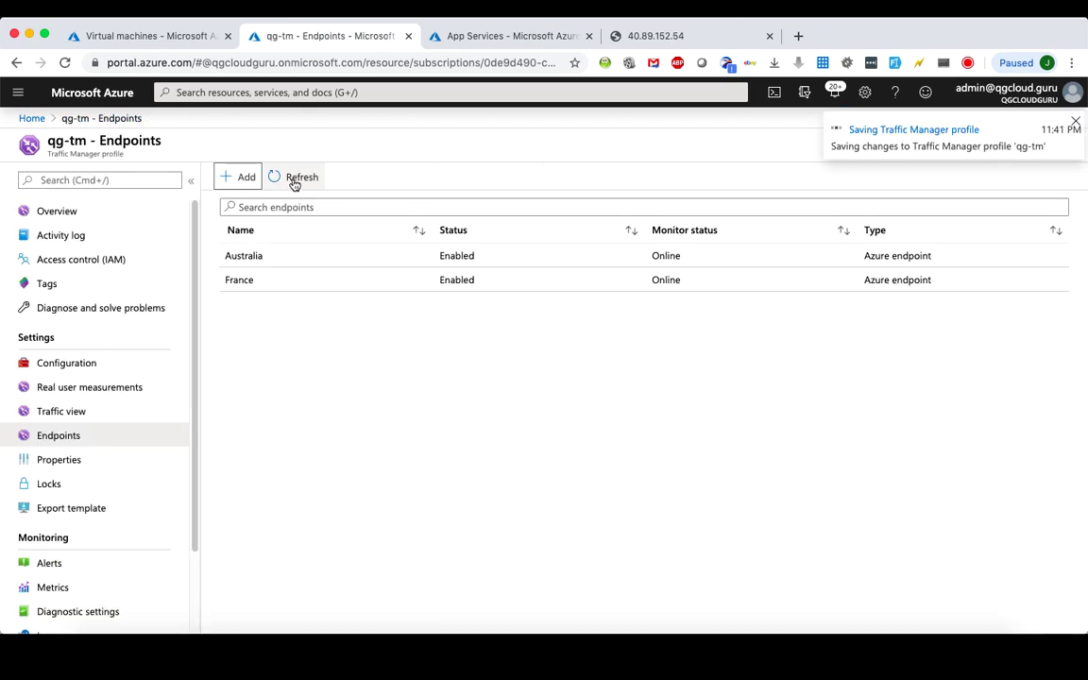
{"action": "left_click", "coordinate": [297, 178]}
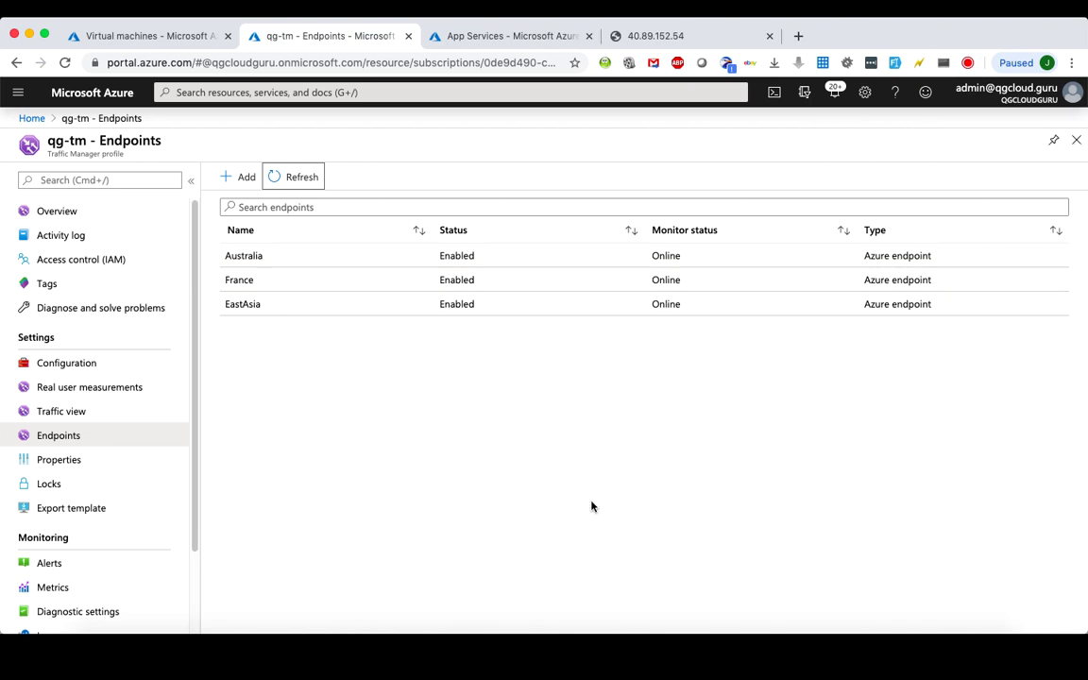
- Switch to Core Shell and look through the open Australia, France Central and East US client sessions
{"action": "left_click", "coordinate": [562, 631]}
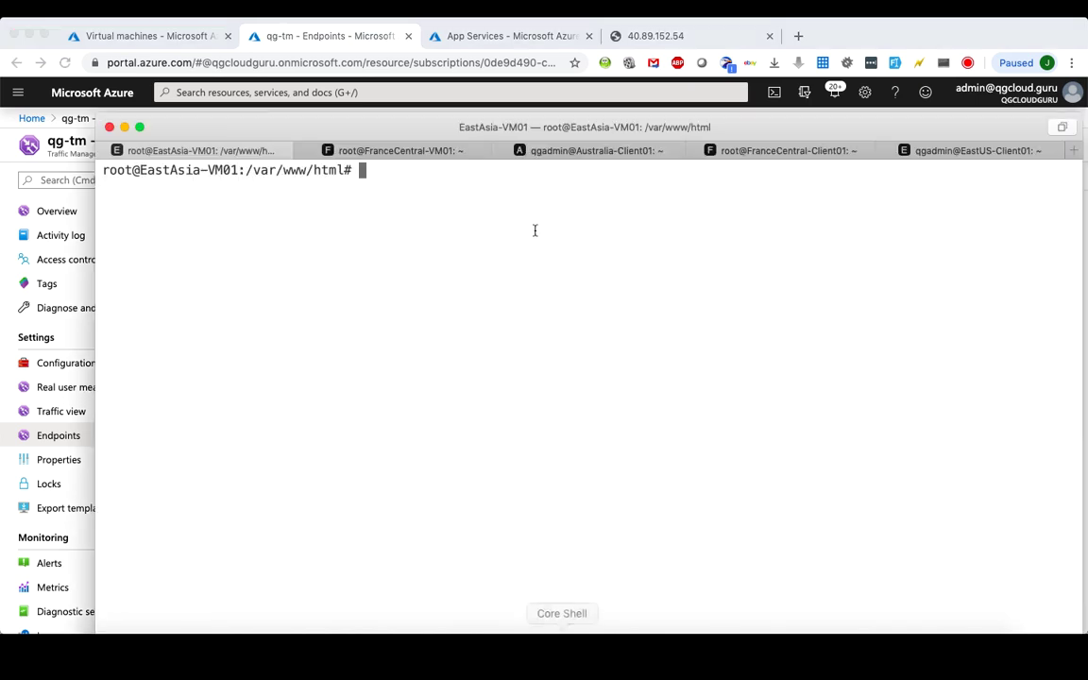
{"action": "left_click", "coordinate": [602, 160]}
{"action": "left_click", "coordinate": [789, 160]}
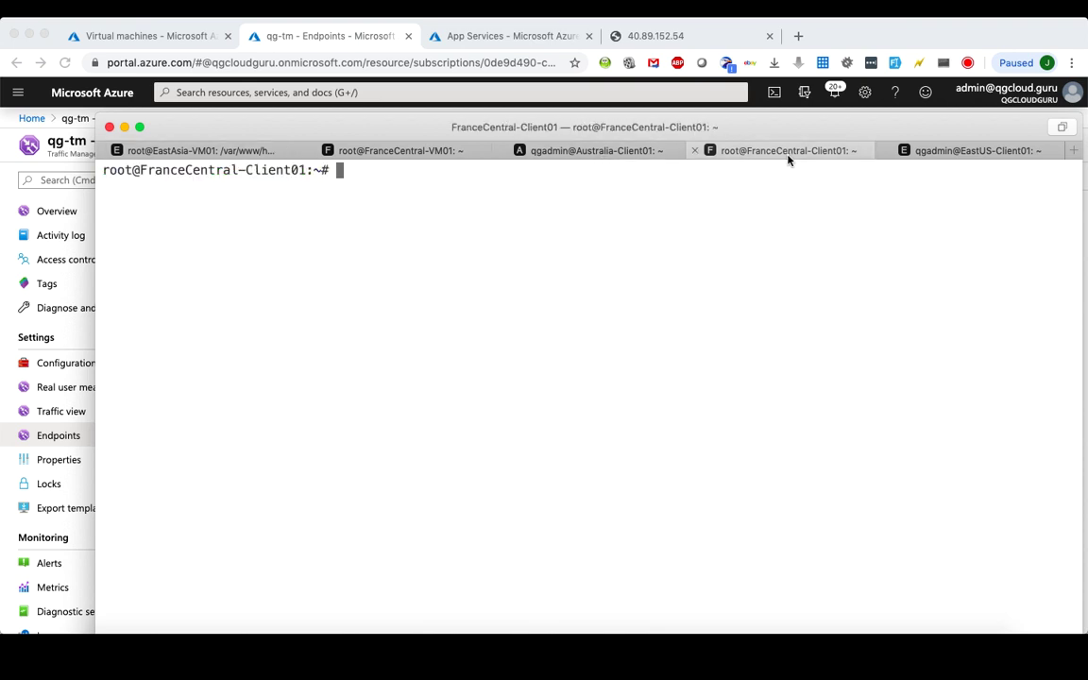
{"action": "left_click", "coordinate": [960, 159]}
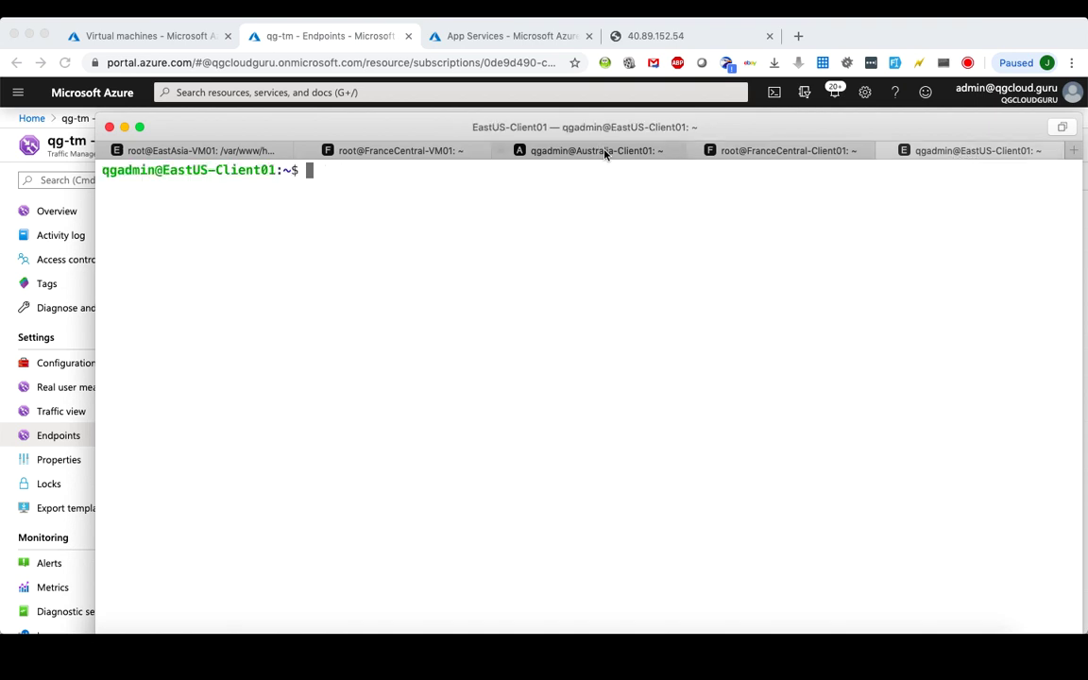
{"action": "left_click", "coordinate": [552, 150]}
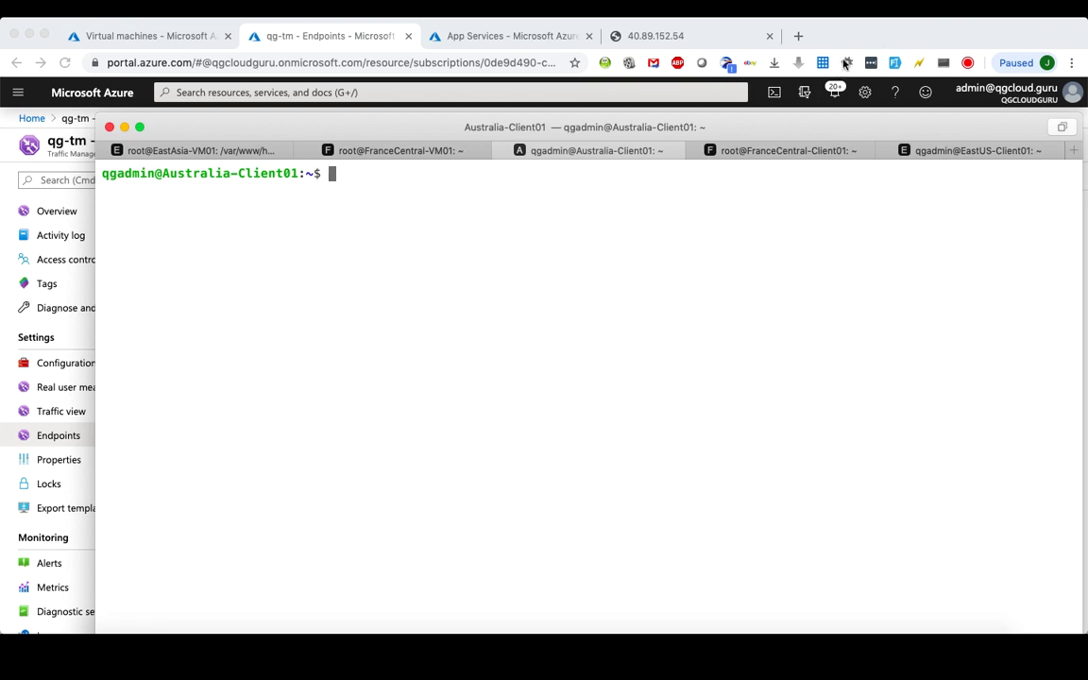
- Copy the profile's DNS name from its overview in the Azure portal and request it with curl in Core Shell on Australia-Client01
{"action": "key", "text": "super+Tab"}
{"action": "left_click", "coordinate": [103, 211]}
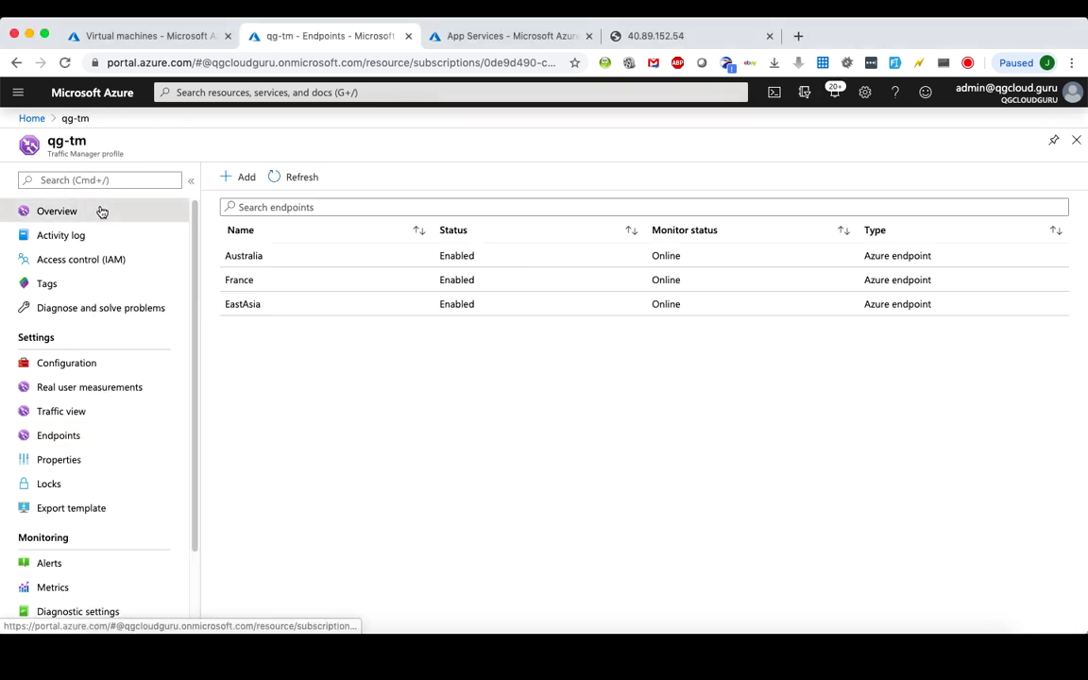
{"action": "key", "text": "super+Tab"}
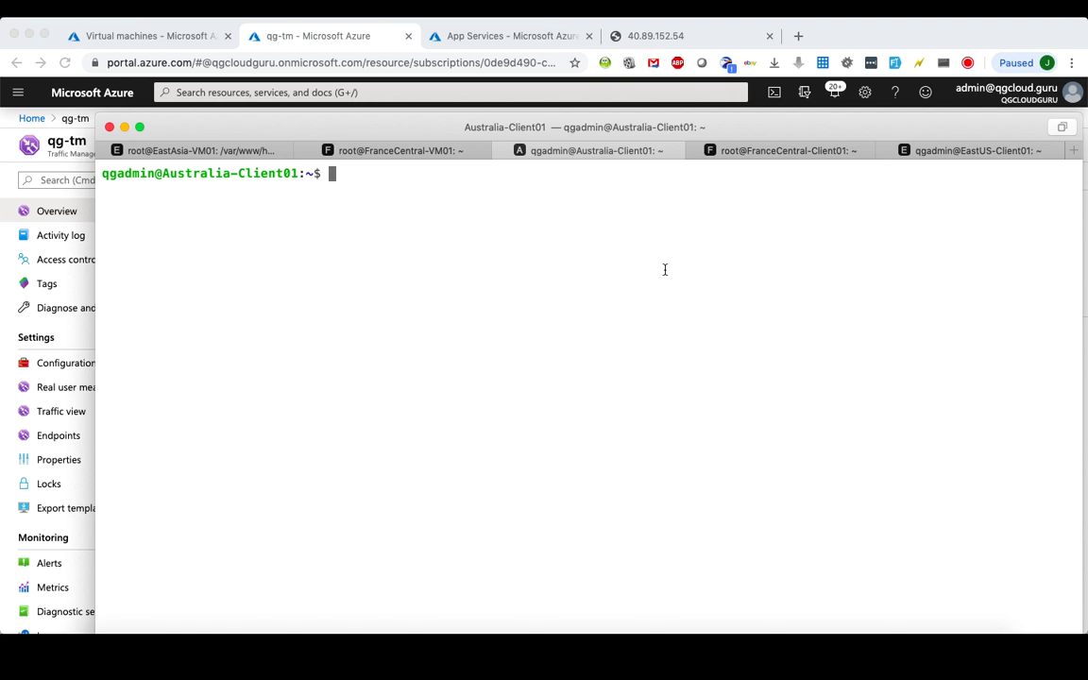
{"action": "type", "text": "curl"}
{"action": "type", "text": "http://qg-tm.trafficmanager.net"}
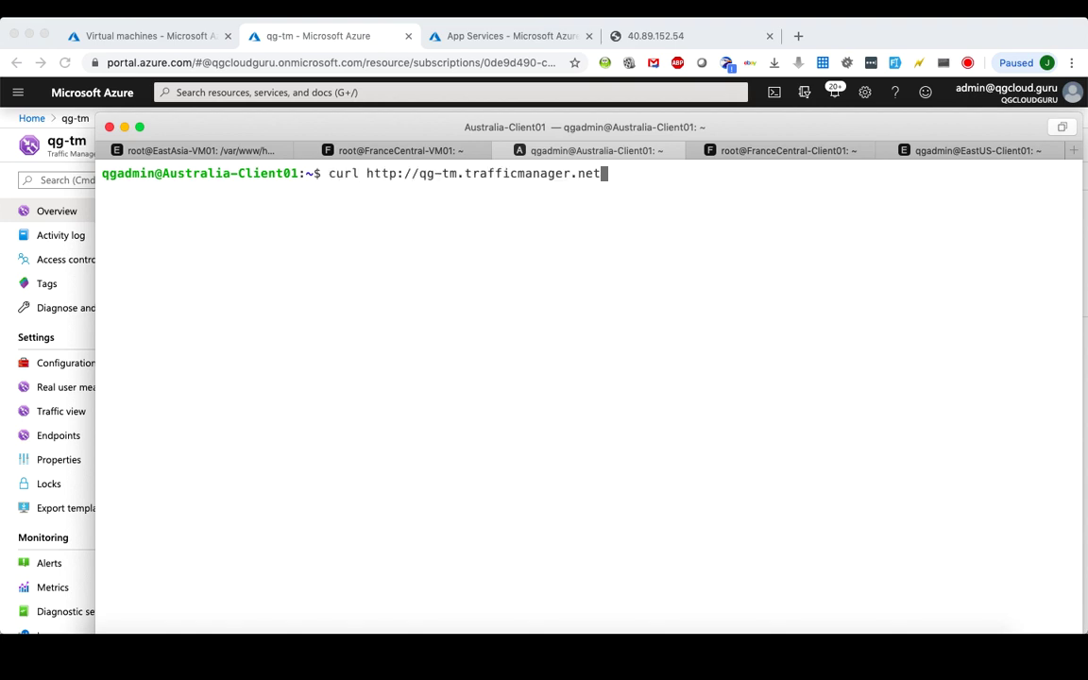
{"action": "key", "text": "Return"}
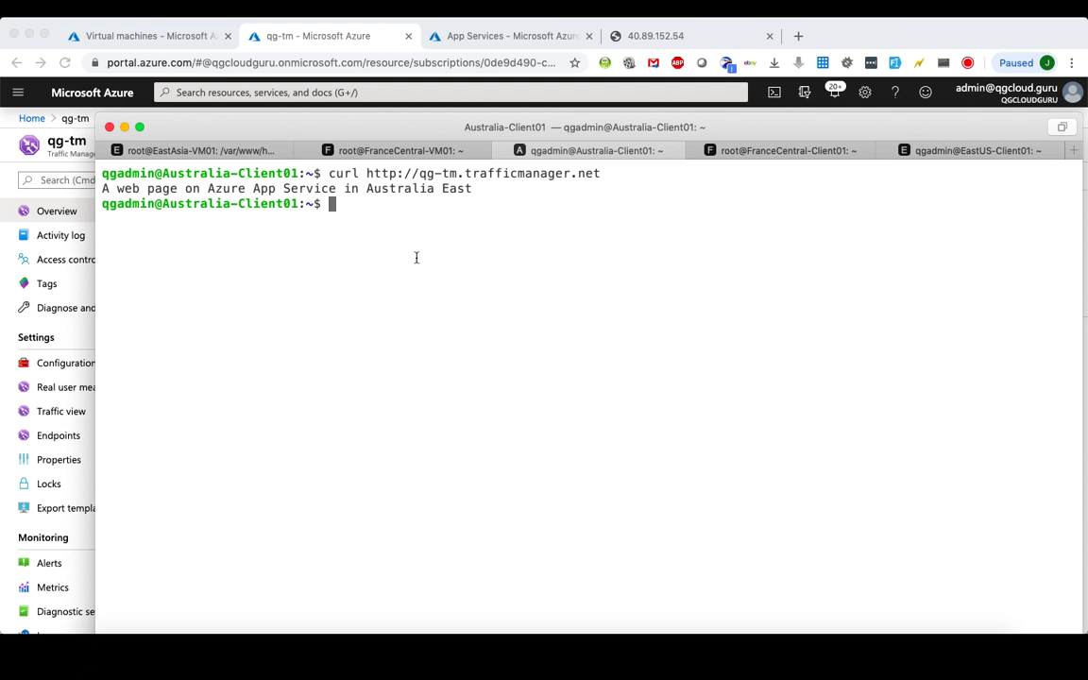
{"action": "left_click", "coordinate": [782, 152]}
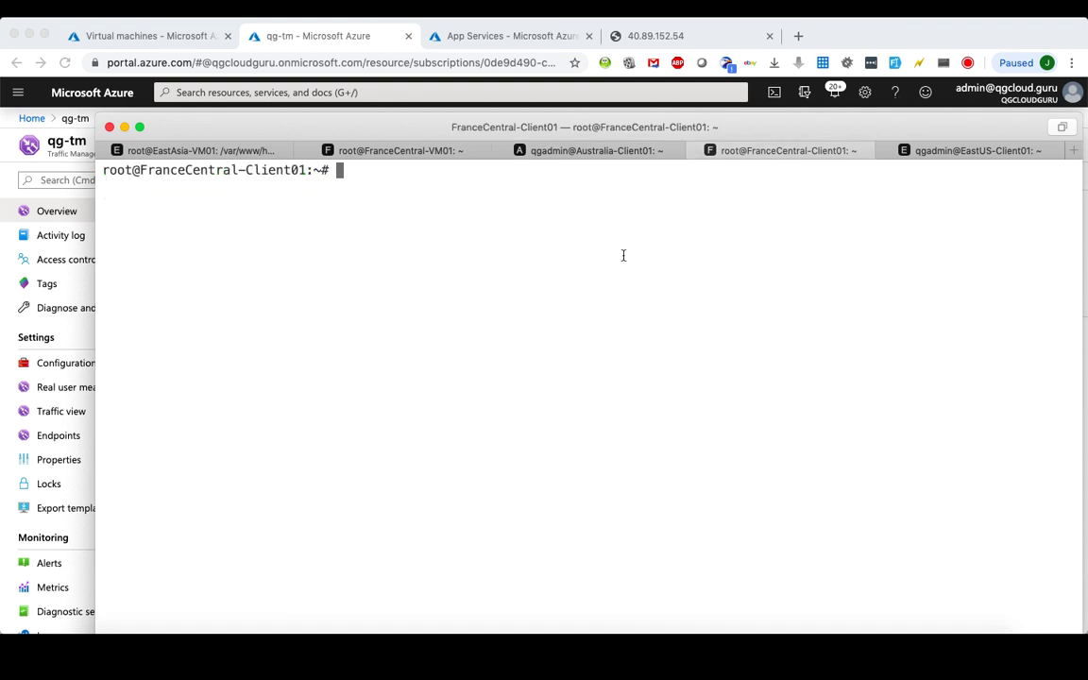
{"action": "type", "text": "curl"}
{"action": "type", "text": "http://qg-tm.trafficmanager.net"}
{"action": "key", "text": "Return"}
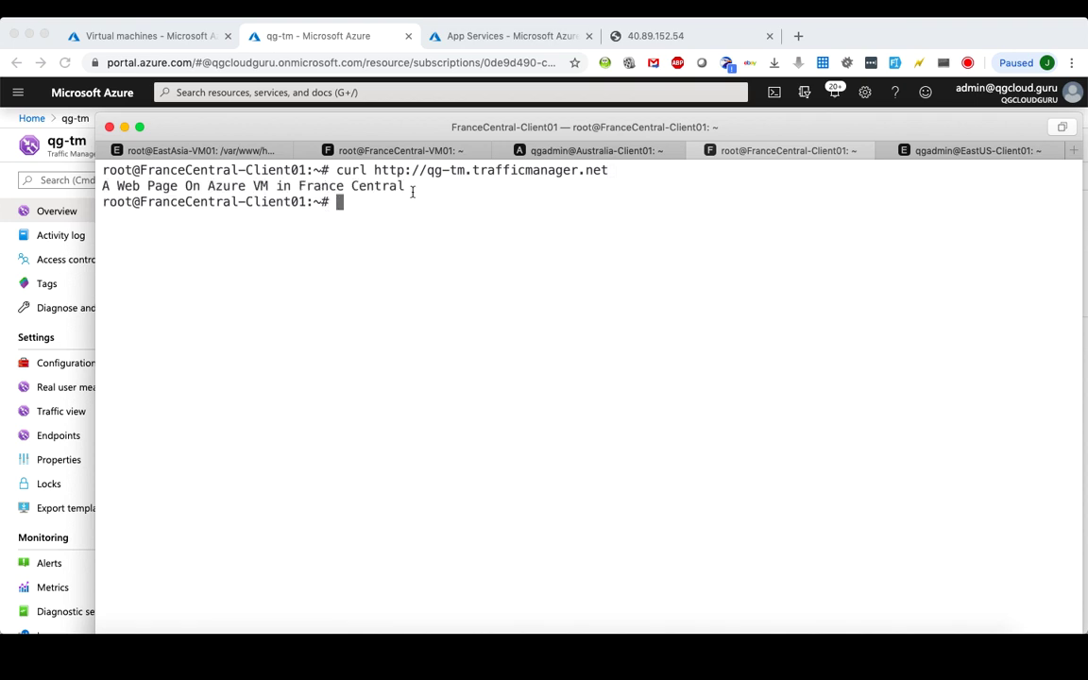
{"action": "left_click", "coordinate": [962, 153]}
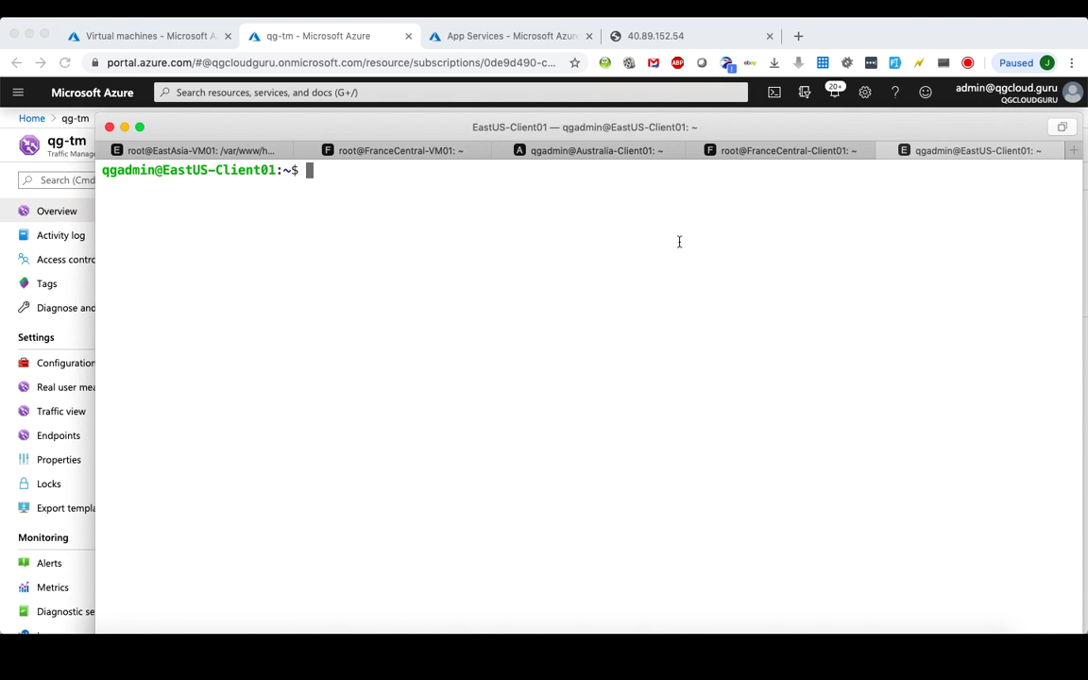
{"action": "type", "text": "curl http://qg-tm.trafficmanager.net"}
{"action": "key", "text": "Return"}
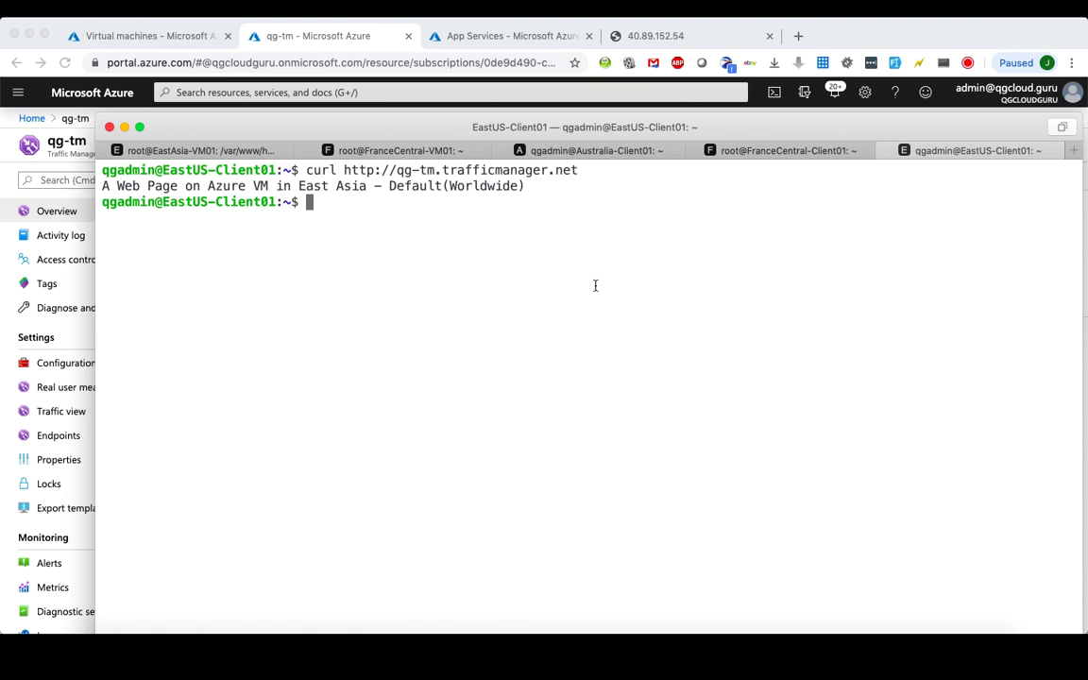
- Stop the nginx service on FranceCentral-VM01 with service nginx stop
{"action": "left_click", "coordinate": [369, 149]}
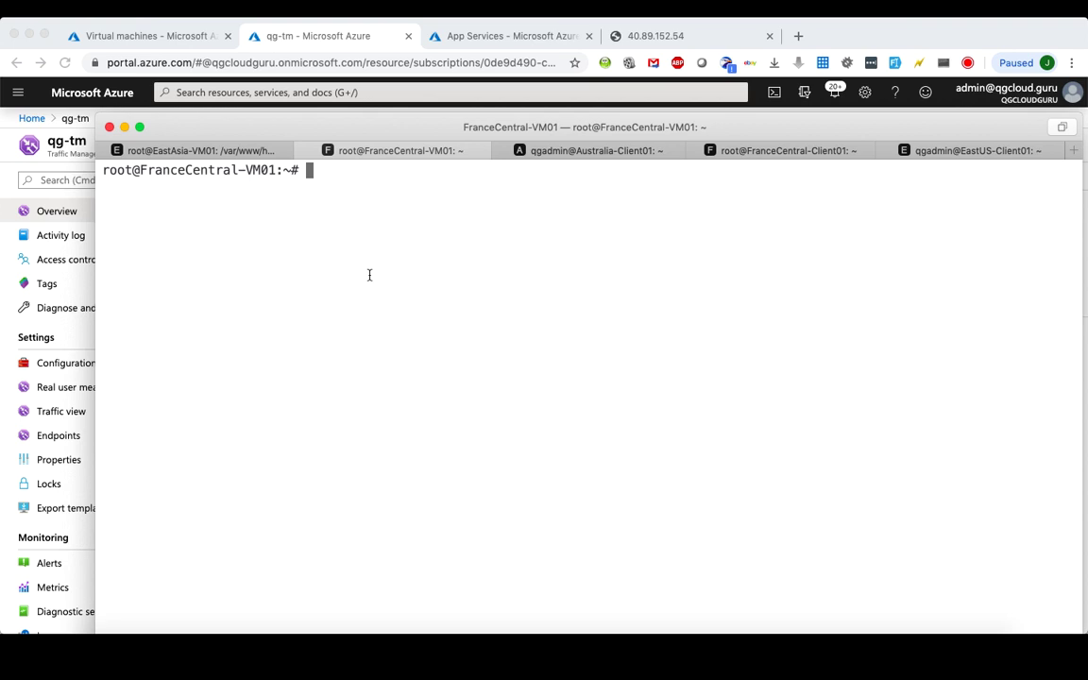
{"action": "type", "text": "service nginx stop"}
{"action": "key", "text": "Return"}
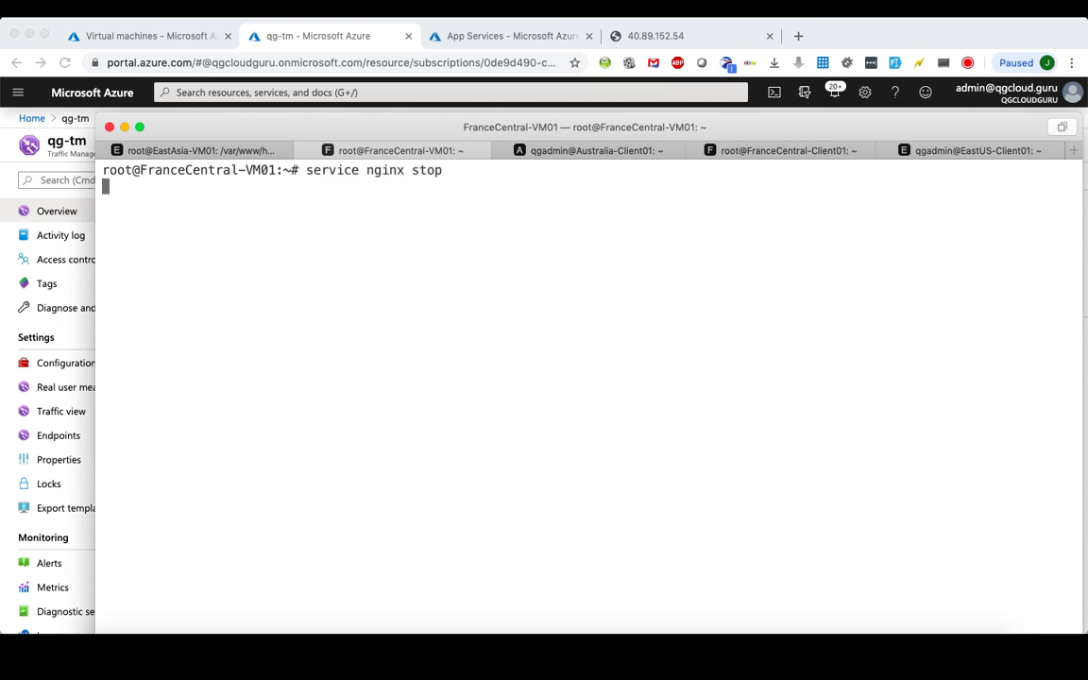
- Repeat the curl request to the Traffic Manager address on FranceCentral-Client01
{"action": "left_click", "coordinate": [790, 153]}
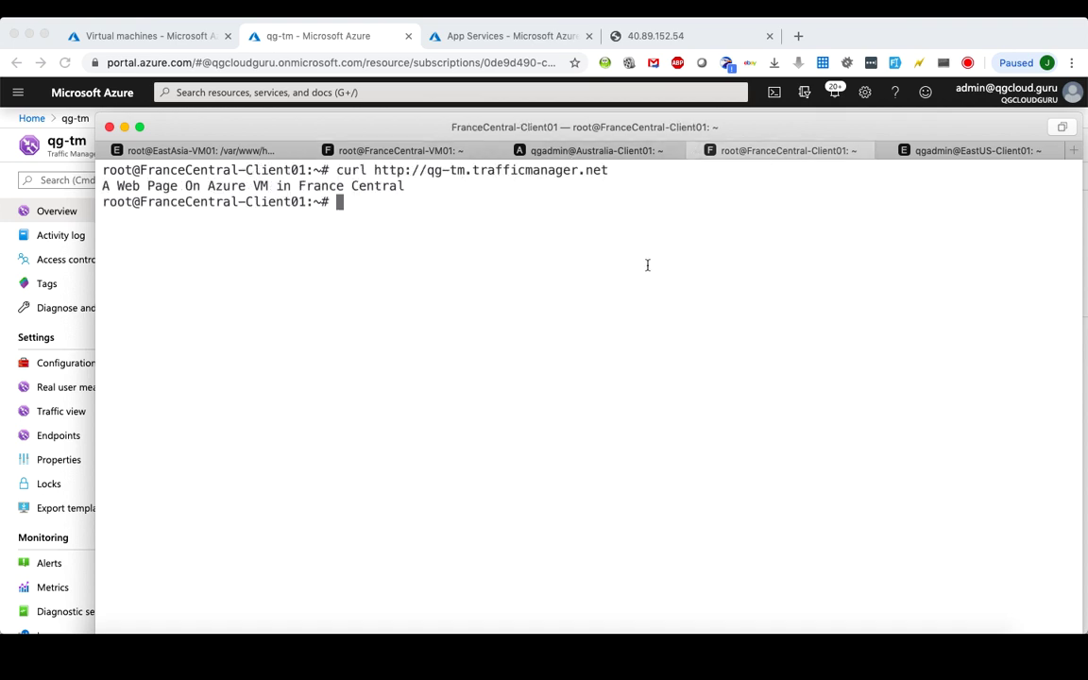
{"action": "key", "text": "Up"}
{"action": "key", "text": "Return"}
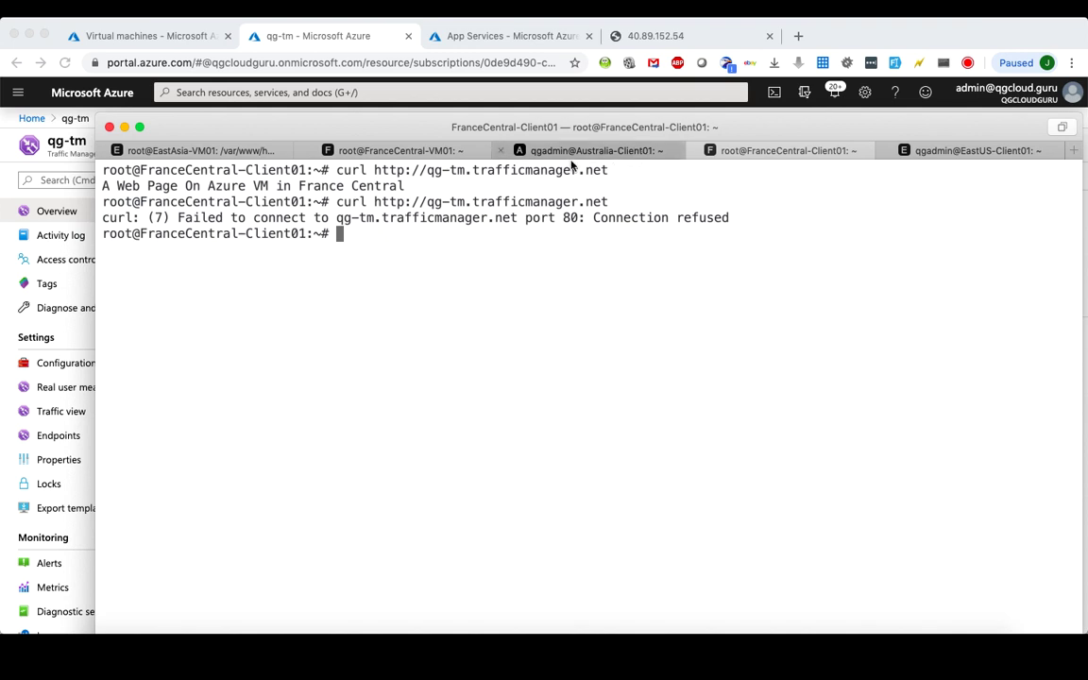
- Check the endpoints' monitor status in the Azure portal, and rerun the curl request twice in Core Shell on FranceCentral-Client01
{"action": "left_click", "coordinate": [315, 38]}
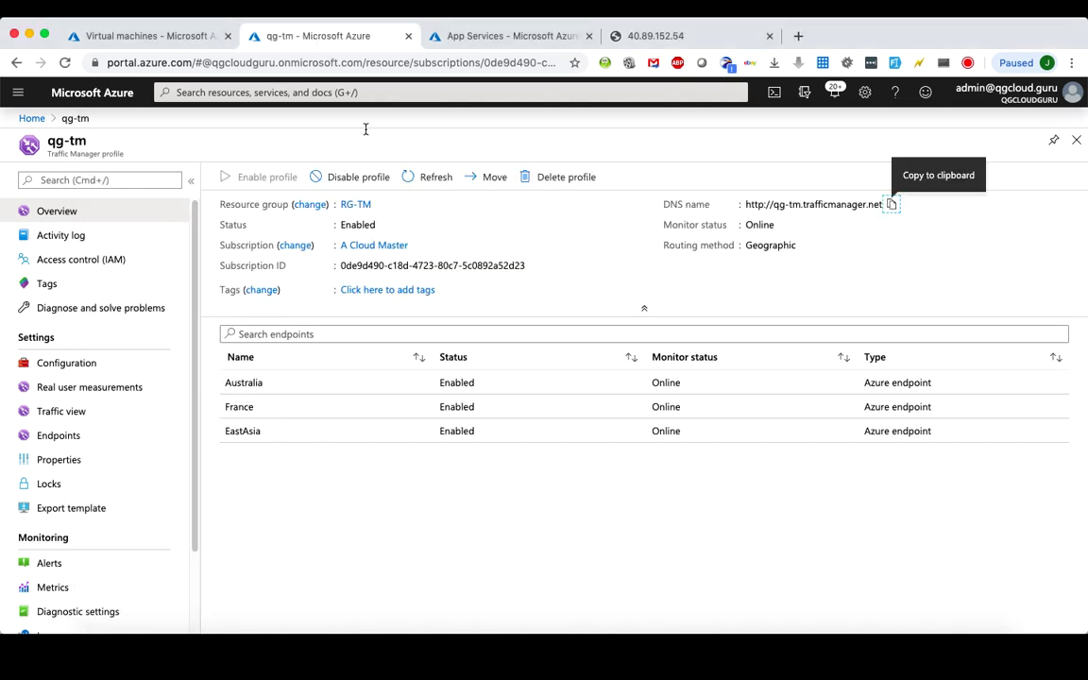
{"action": "left_click", "coordinate": [87, 435]}
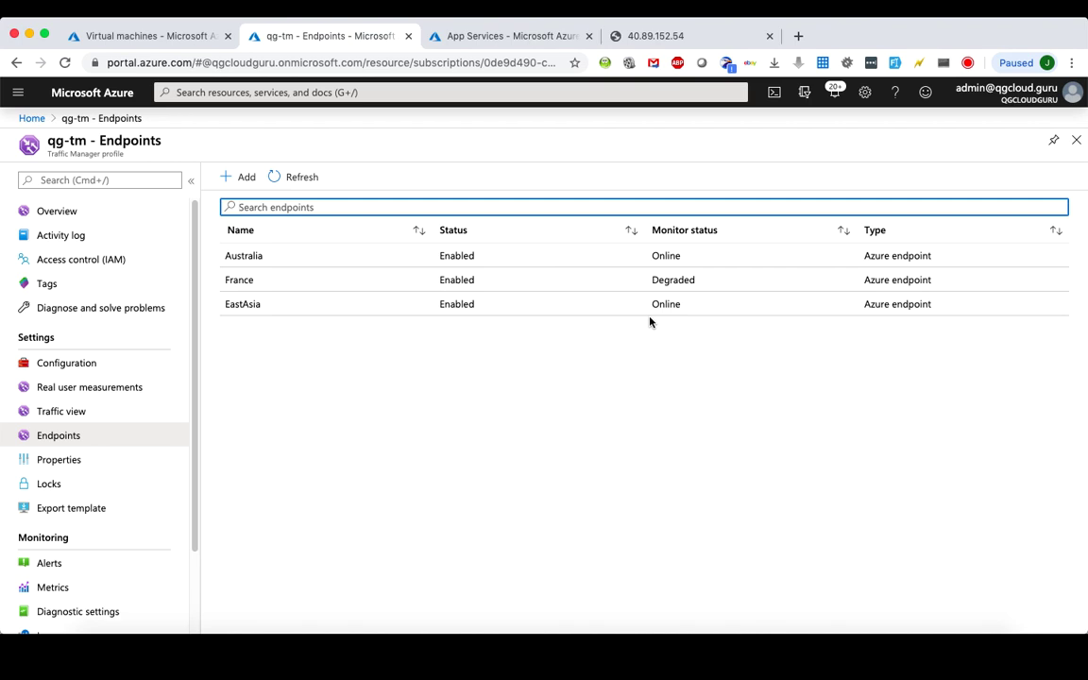
{"action": "key", "text": "super+Tab"}
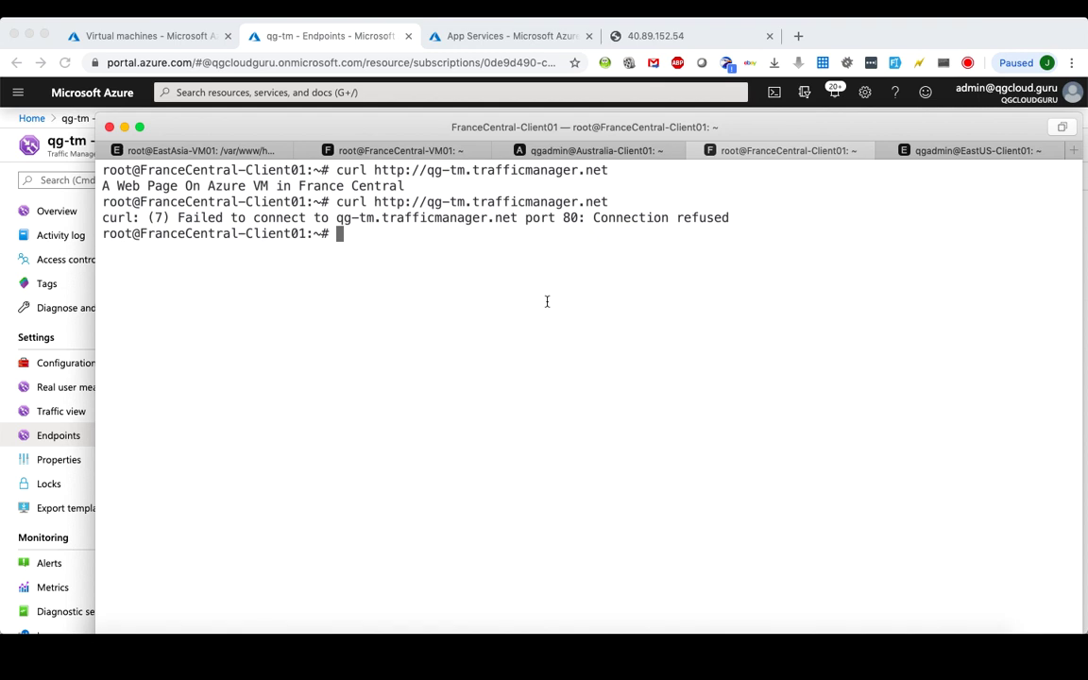
{"action": "key", "text": "Up"}
{"action": "key", "text": "Return"}
{"action": "key", "text": "Up"}
{"action": "key", "text": "Return"}
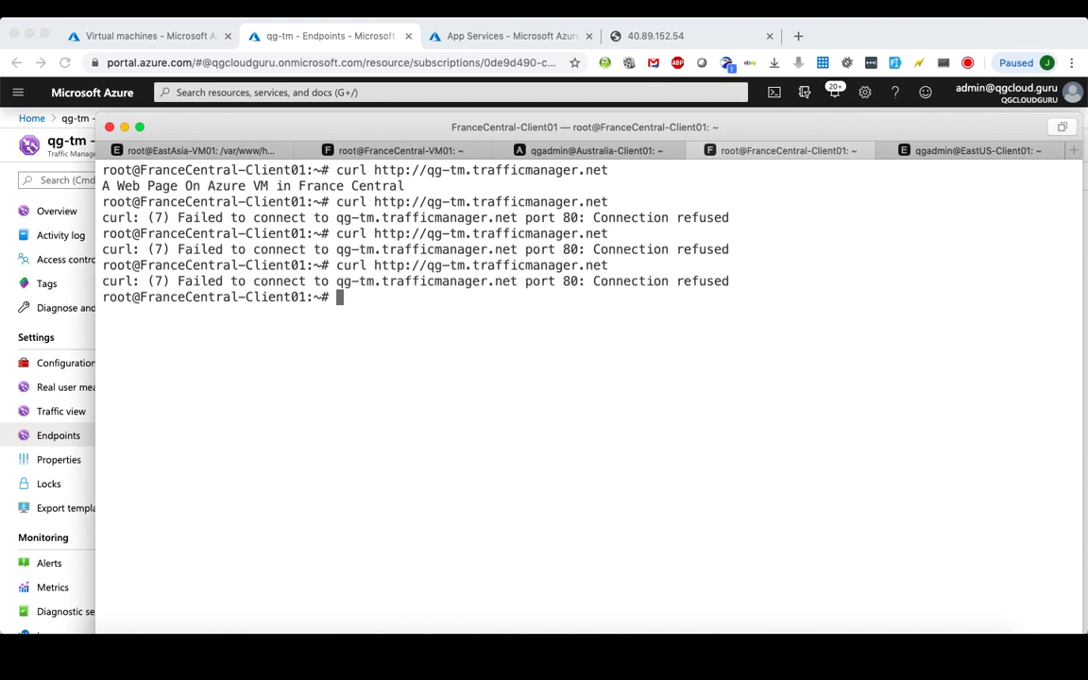
- Look up the DNS record of qg-tm.trafficmanager.net with dig on FranceCentral-Client01
{"action": "type", "text": "dig"}
{"action": "left_click_drag", "start_coordinate": [427, 265], "coordinate": [612, 266]}
{"action": "type", "text": "qg-tm.trafficmanager.net"}
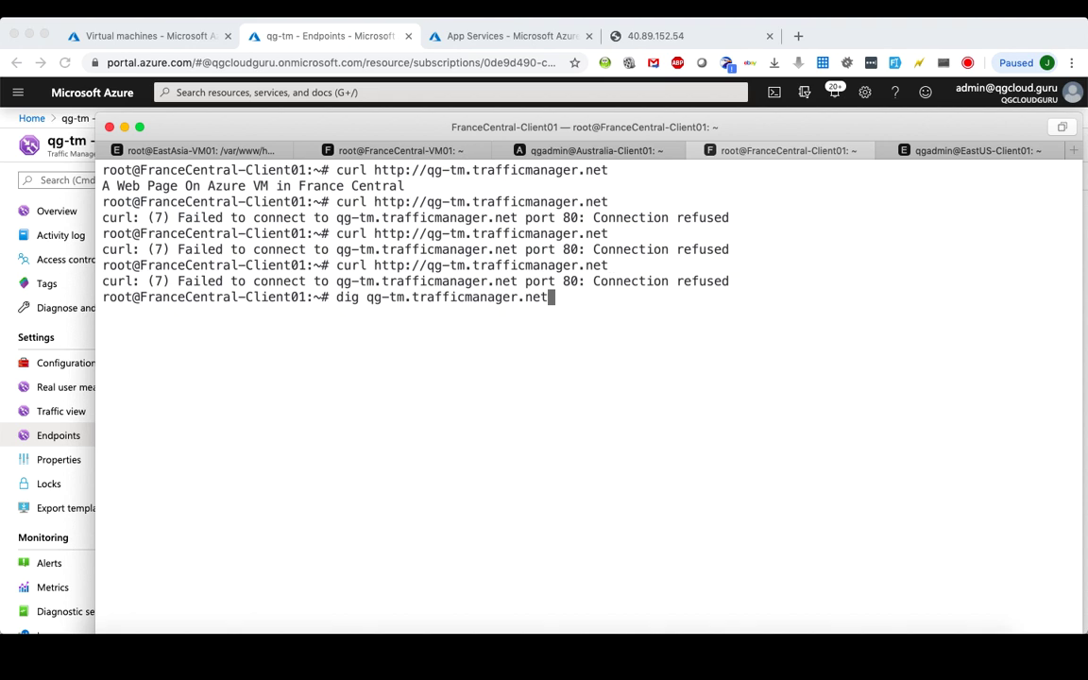
{"action": "key", "text": "Return"}
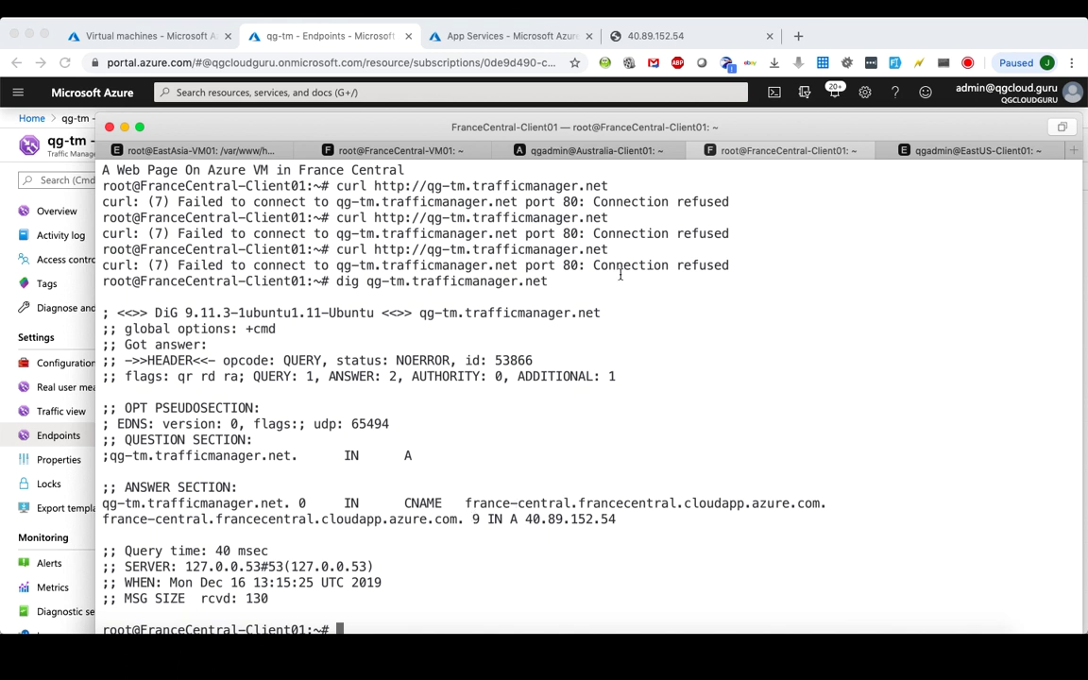
{"action": "key", "text": "Up"}
{"action": "key", "text": "Up"}
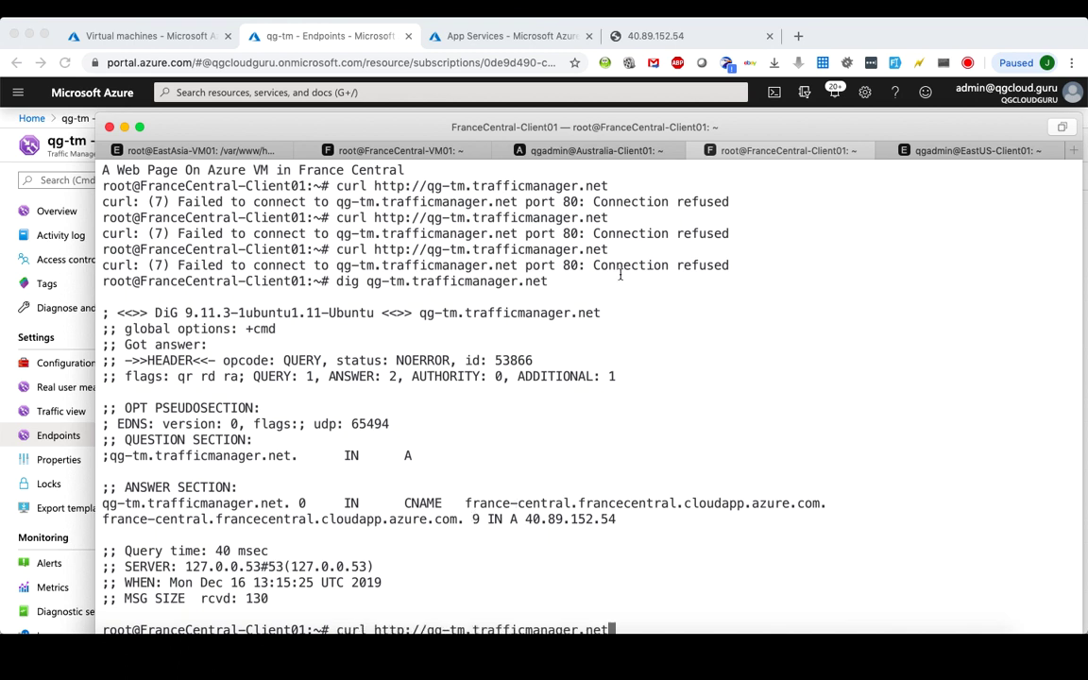
{"action": "key", "text": "Return"}
{"action": "key", "text": "Up"}
{"action": "key", "text": "Return"}
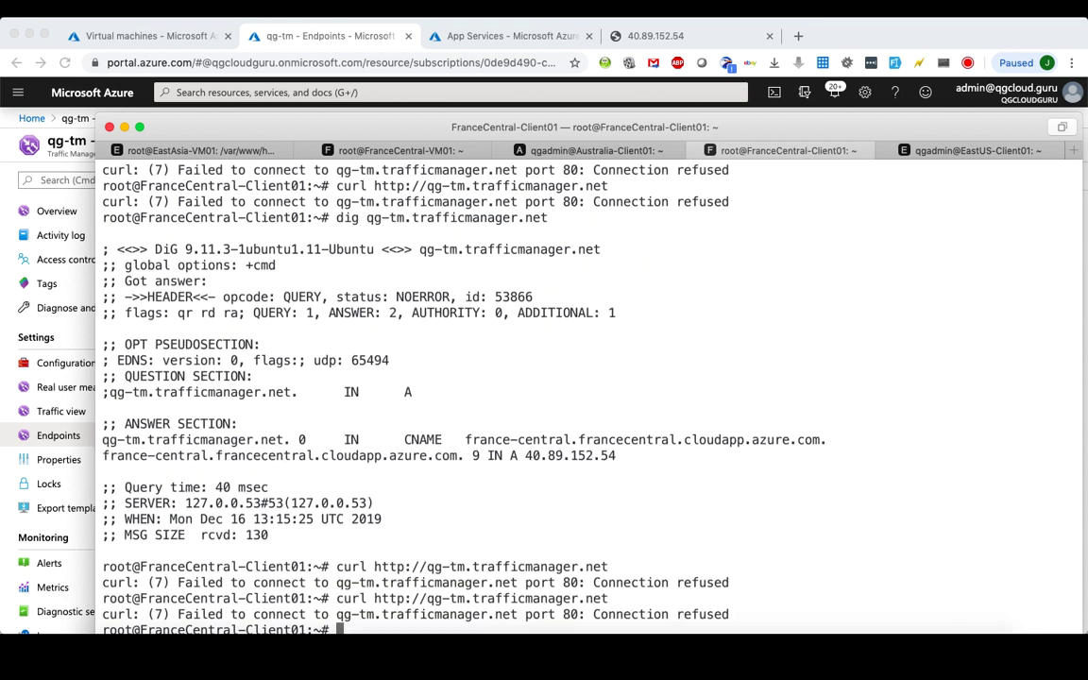
{"action": "key", "text": "Up"}
{"action": "key", "text": "Return"}
{"action": "key", "text": "Up"}
{"action": "key", "text": "Return"}
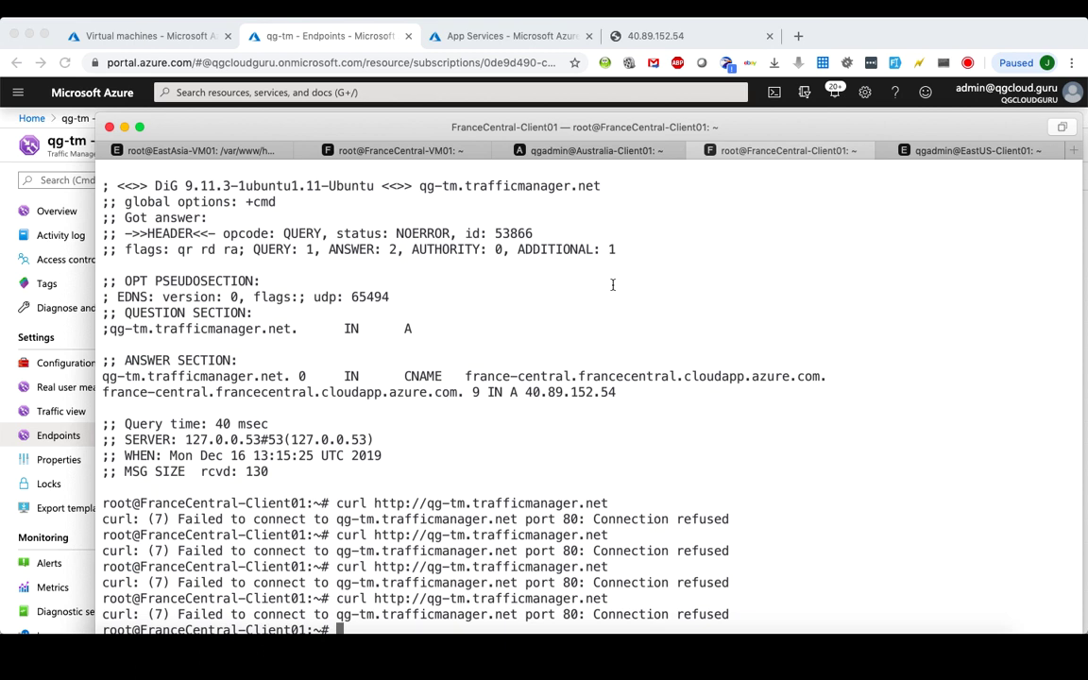
- Switch to the Azure portal, set the France endpoint's status to Disabled, save it and return to the qg-tm endpoints list
{"action": "left_click", "coordinate": [766, 38]}
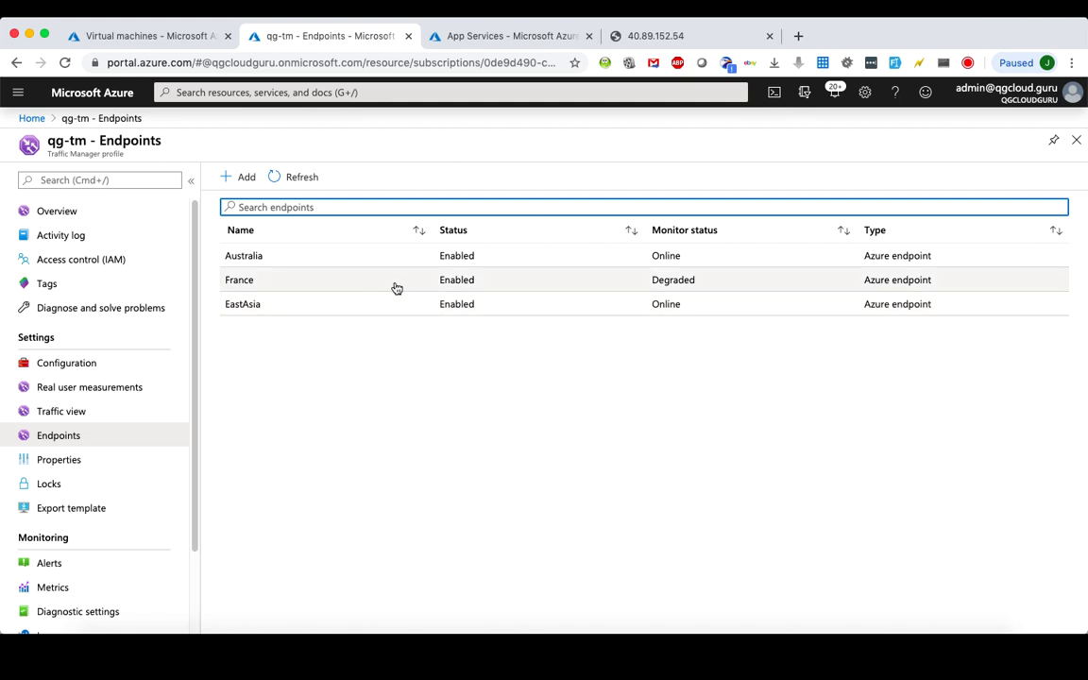
{"action": "left_click", "coordinate": [345, 285]}
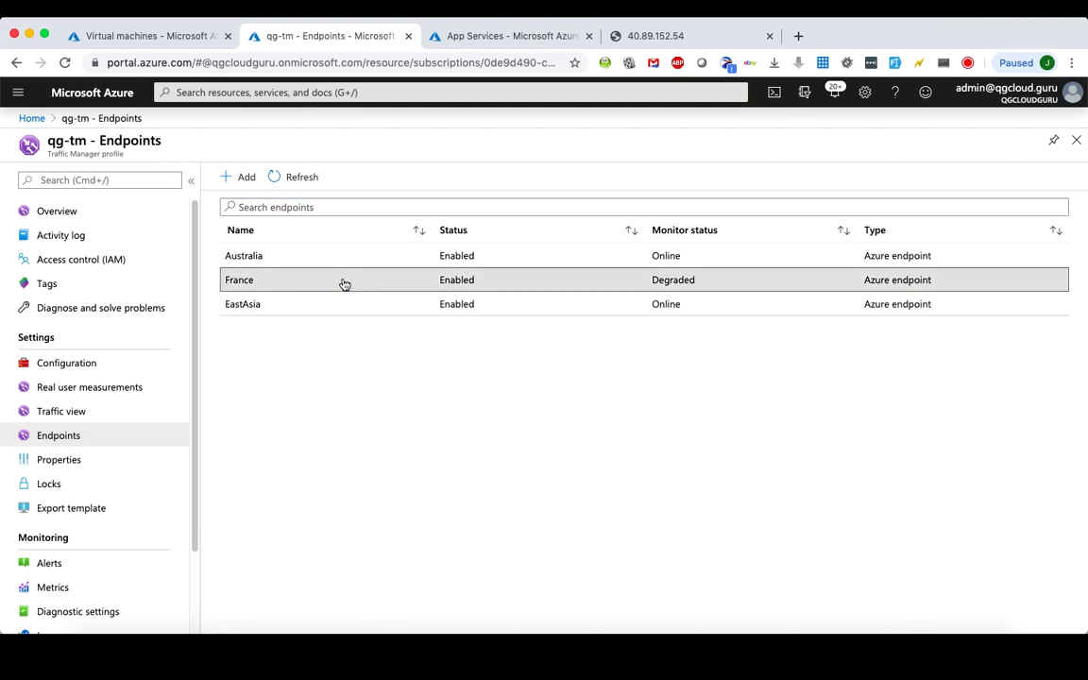
{"action": "left_click", "coordinate": [49, 224]}
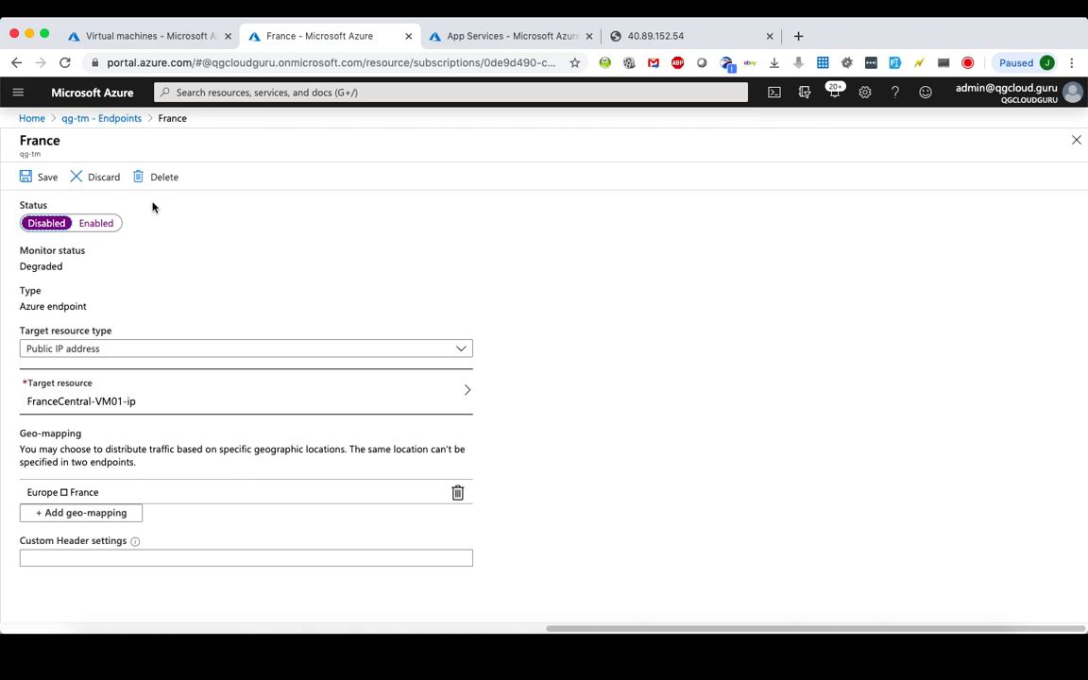
{"action": "left_click", "coordinate": [39, 177]}
{"action": "left_click", "coordinate": [101, 118]}
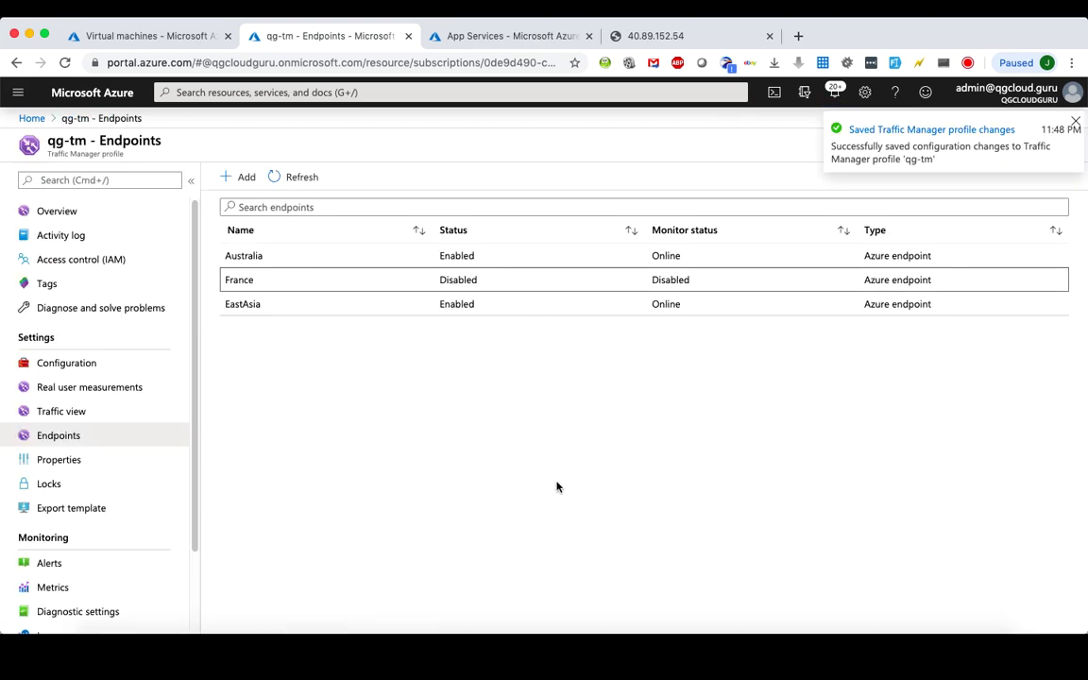
{"action": "key", "text": "super+Tab"}
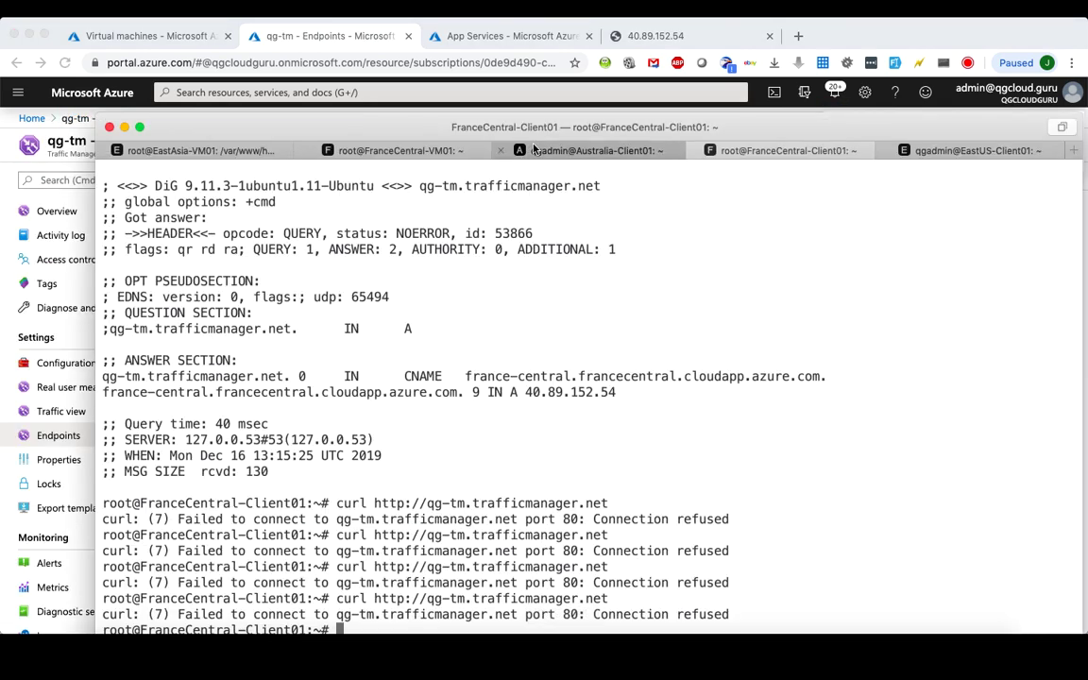
{"action": "left_click_drag", "start_coordinate": [543, 125], "coordinate": [544, 116]}
{"action": "key", "text": "Up"}
{"action": "key", "text": "Return"}
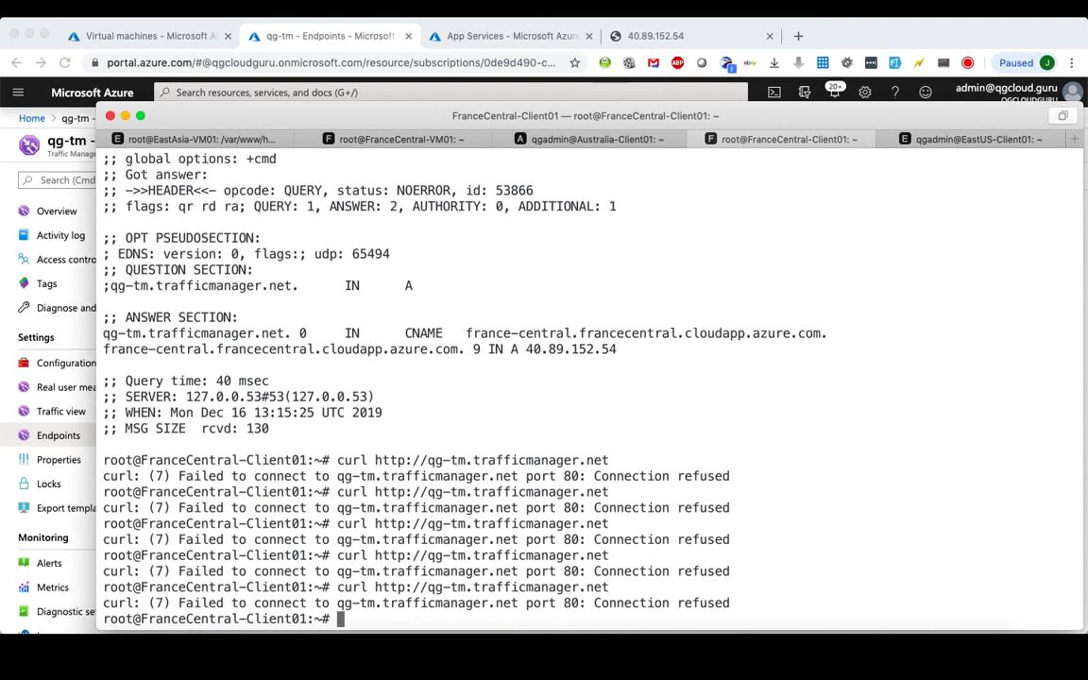
{"action": "key", "text": "Up"}
{"action": "key", "text": "Return"}
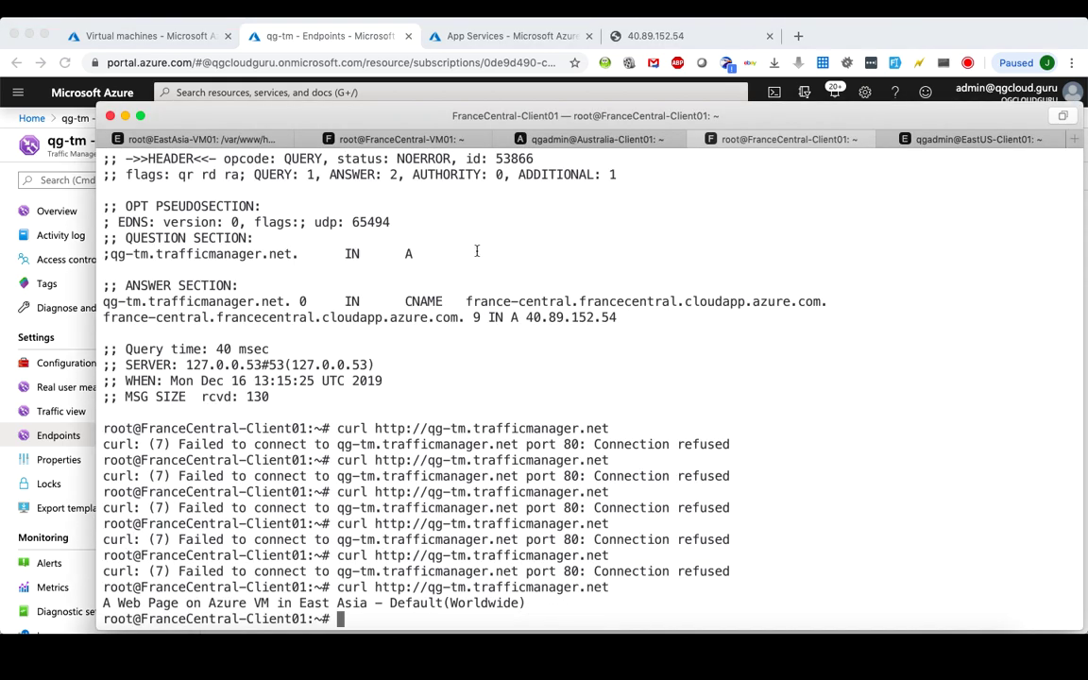
- Review the EastAsia endpoint in the Azure portal's qg-tm endpoints list, and return to Core Shell
{"action": "left_click_drag", "start_coordinate": [530, 118], "coordinate": [562, 370]}
{"action": "left_click", "coordinate": [558, 166]}
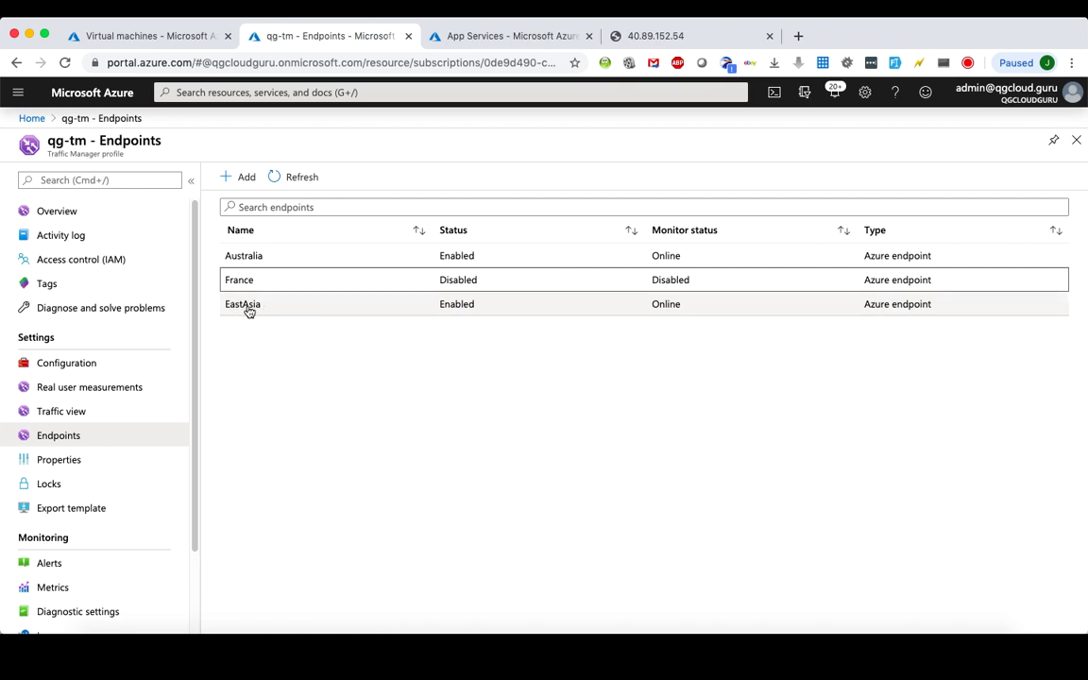
{"action": "left_click", "coordinate": [562, 650]}
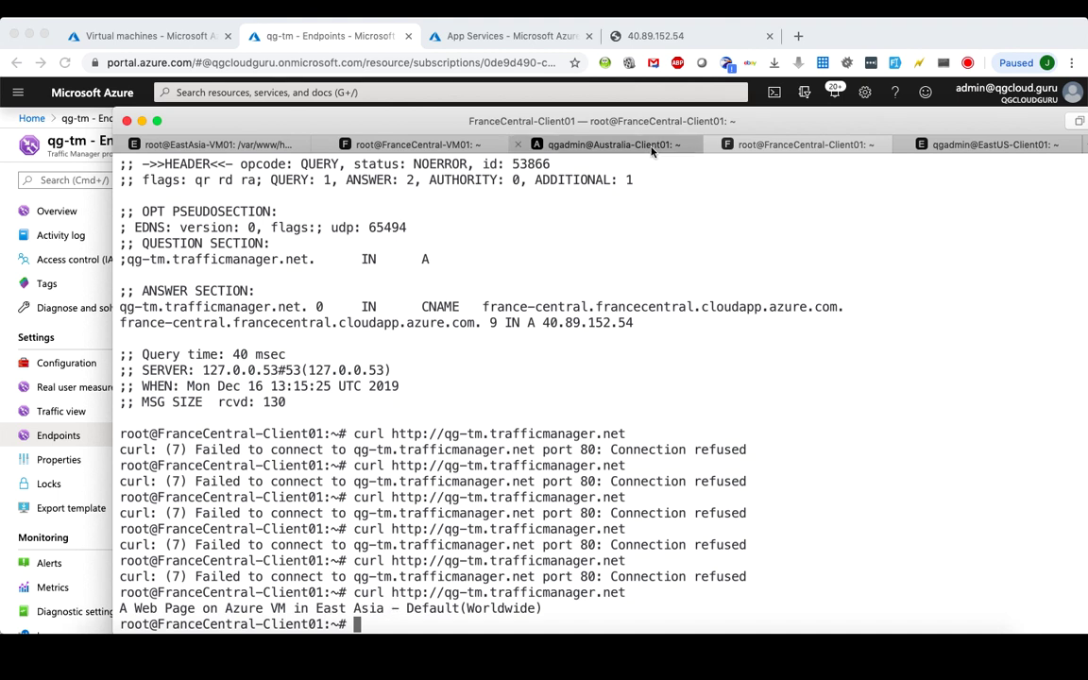
{"action": "left_click", "coordinate": [614, 146]}
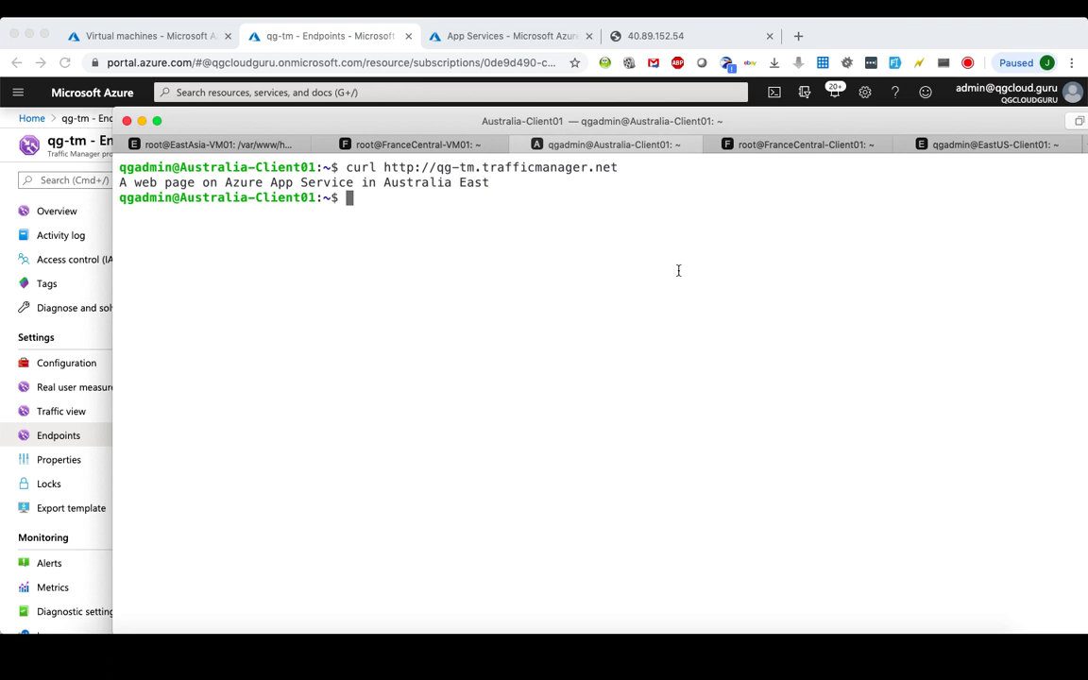
{"action": "key", "text": "Up"}
{"action": "key", "text": "Return"}
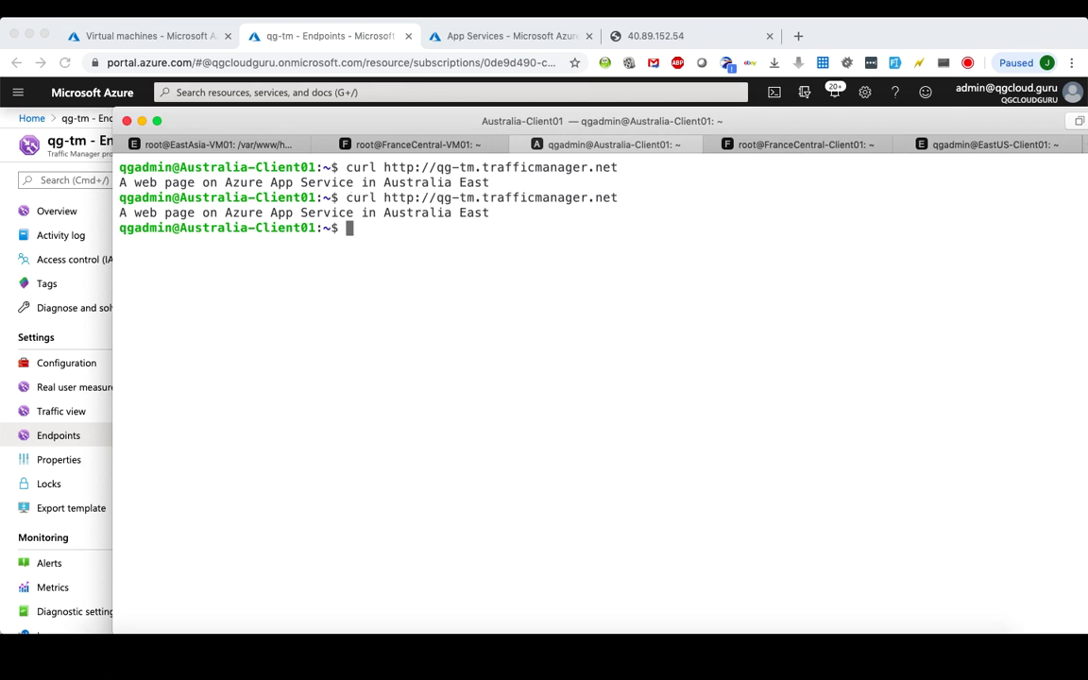
{"action": "left_click", "coordinate": [944, 146]}
{"action": "key", "text": "Up"}
{"action": "key", "text": "Return"}
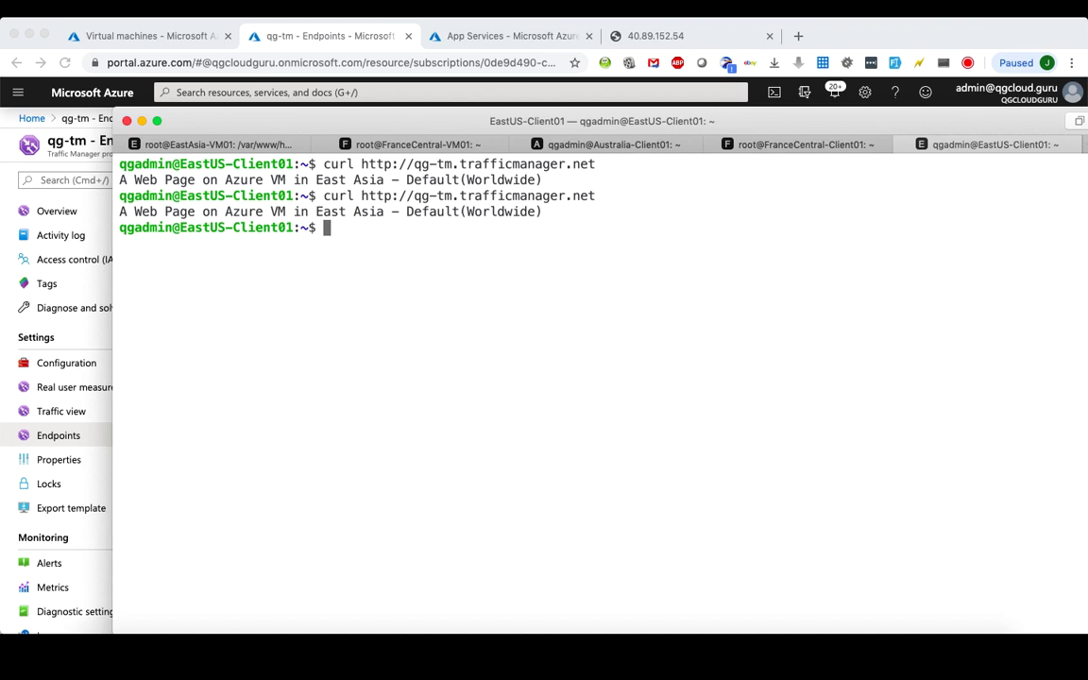
- Switch to the Azure portal, set the France endpoint's status to Enabled and save the change
{"action": "key", "text": "super+Tab"}
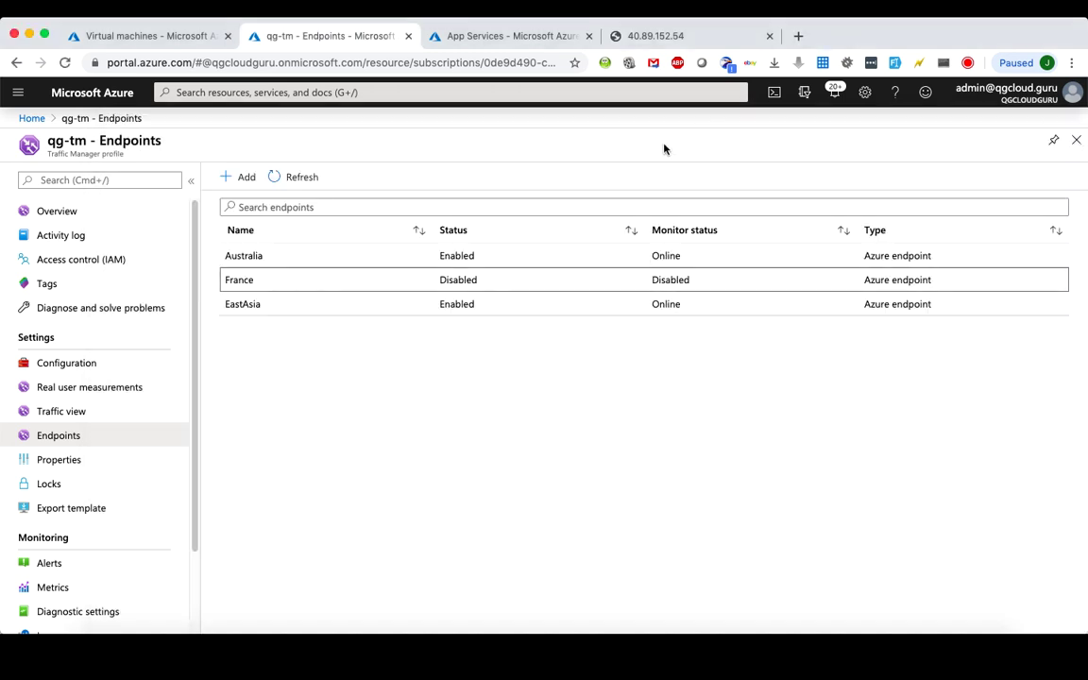
{"action": "left_click", "coordinate": [355, 280]}
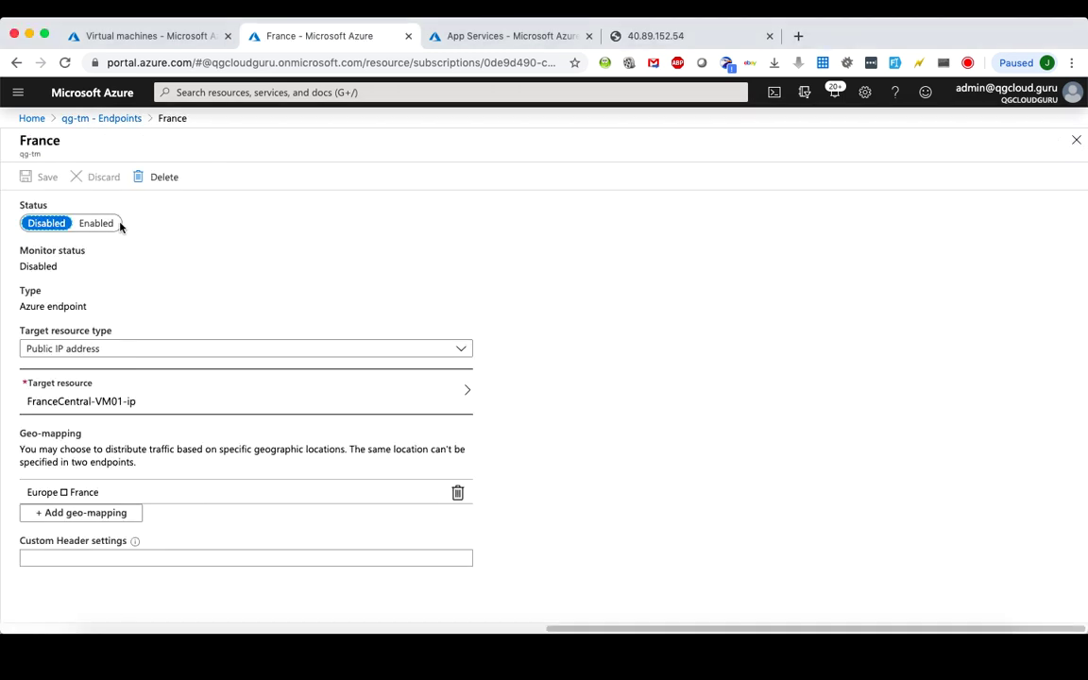
{"action": "left_click", "coordinate": [110, 225]}
{"action": "left_click", "coordinate": [42, 176]}
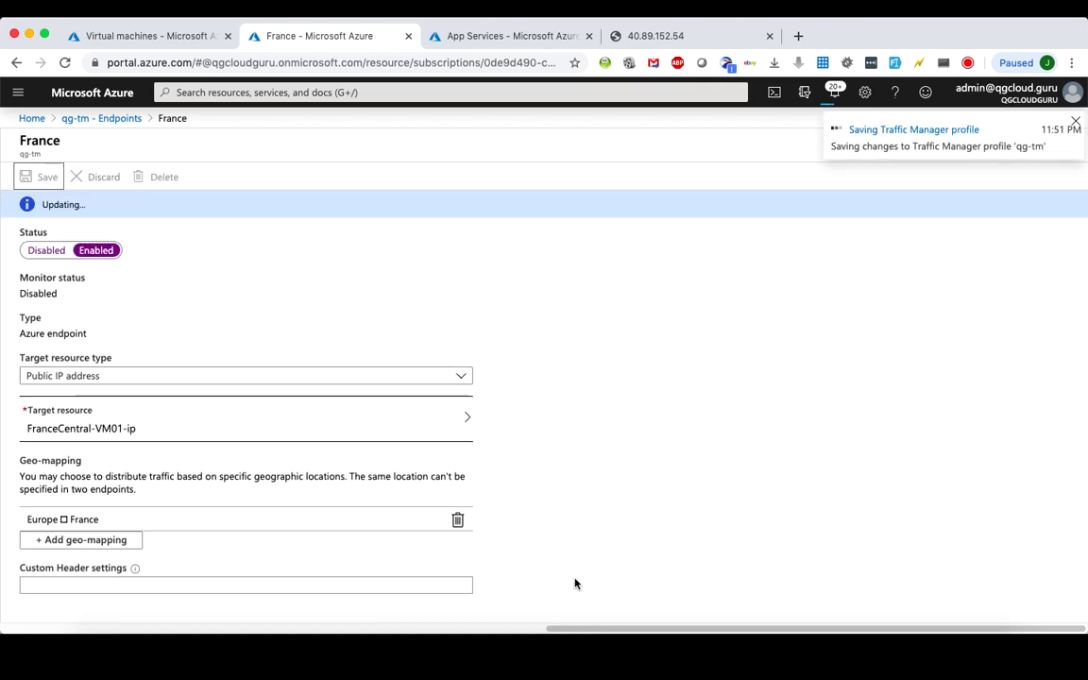
- Switch to Core Shell and start the nginx service on FranceCentral-VM01 with service nginx start
{"action": "key", "text": "super+Tab"}
{"action": "left_click", "coordinate": [420, 151]}
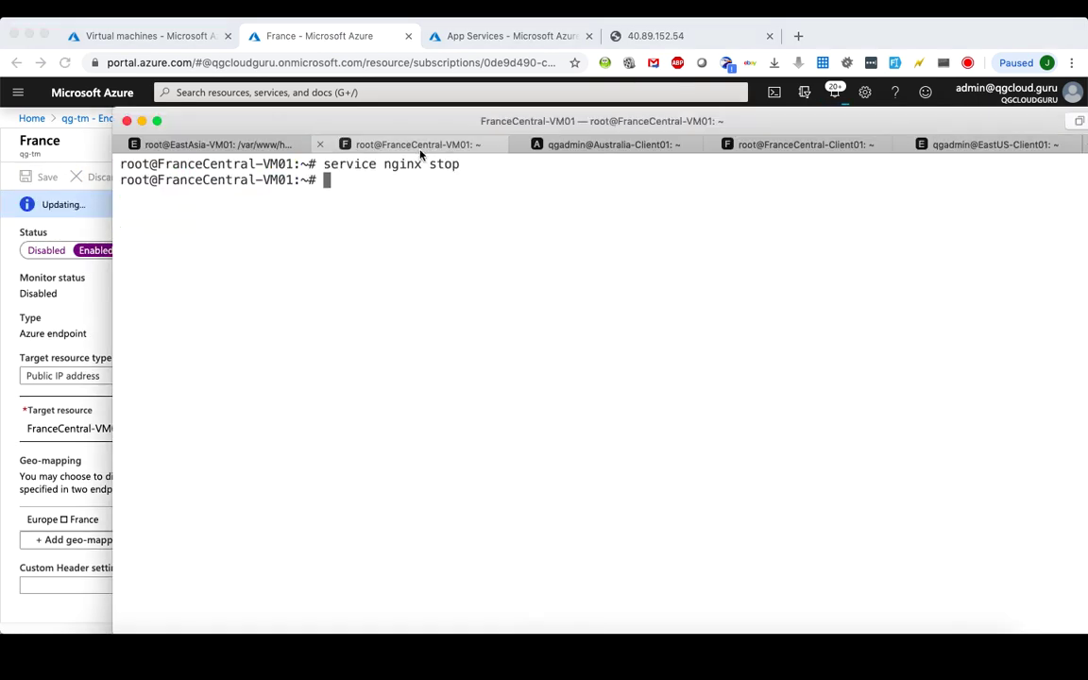
{"action": "key", "text": "Up"}
{"action": "key", "text": "BackSpace"}
{"action": "key", "text": "BackSpace"}
{"action": "type", "text": "art"}
{"action": "key", "text": "Return"}
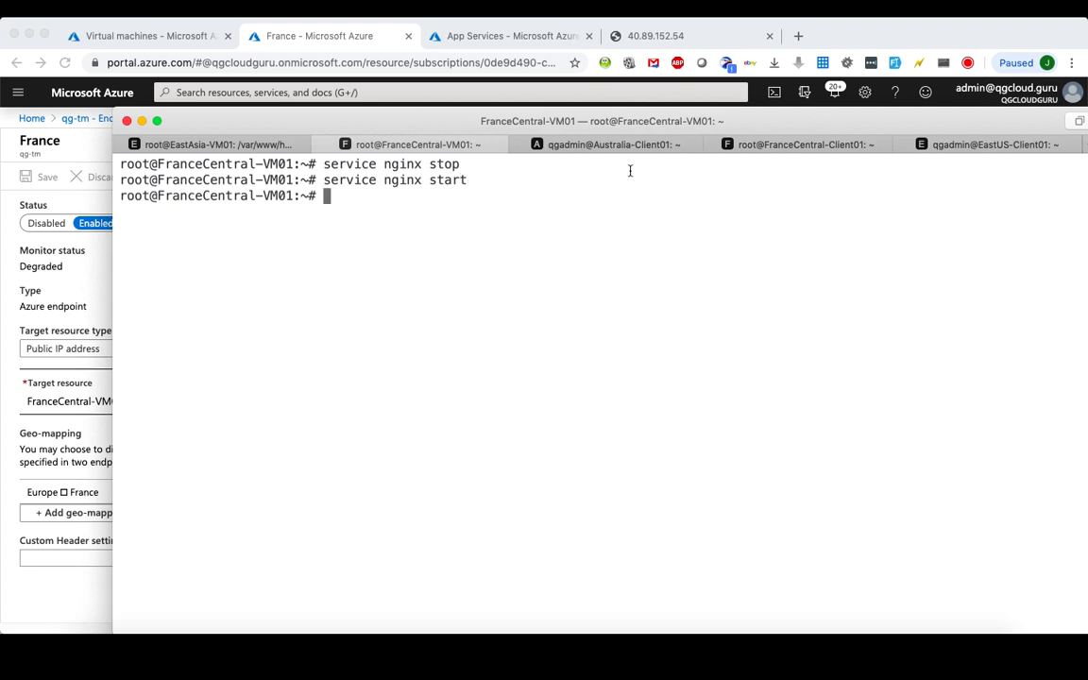
{"action": "left_click", "coordinate": [795, 150]}
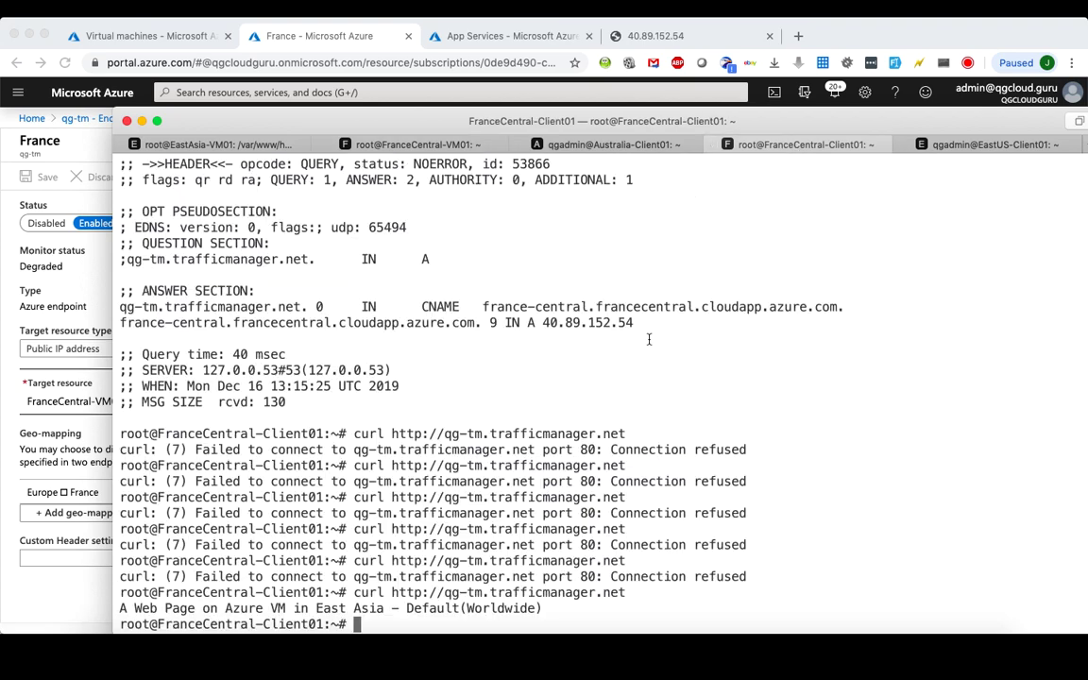
{"action": "key", "text": "Up"}
{"action": "key", "text": "Return"}
{"action": "key", "text": "Up"}
{"action": "key", "text": "Return"}
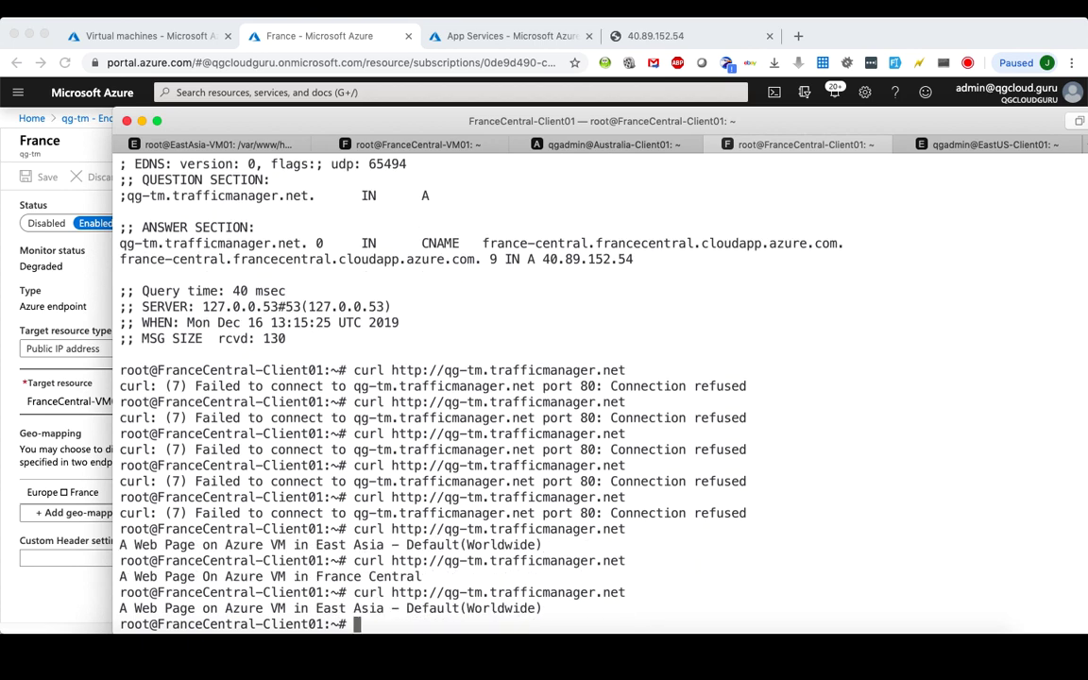
{"action": "key", "text": "Up"}
{"action": "key", "text": "Return"}
{"action": "key", "text": "Up"}
{"action": "key", "text": "Return"}
{"action": "key", "text": "Up"}
{"action": "key", "text": "Return"}
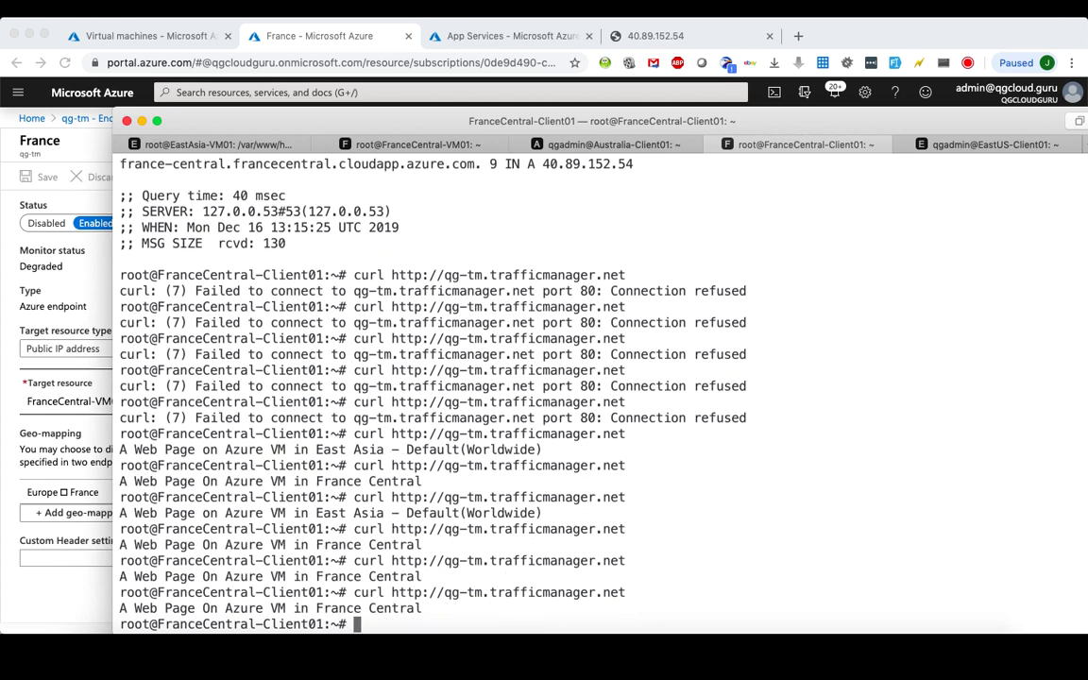